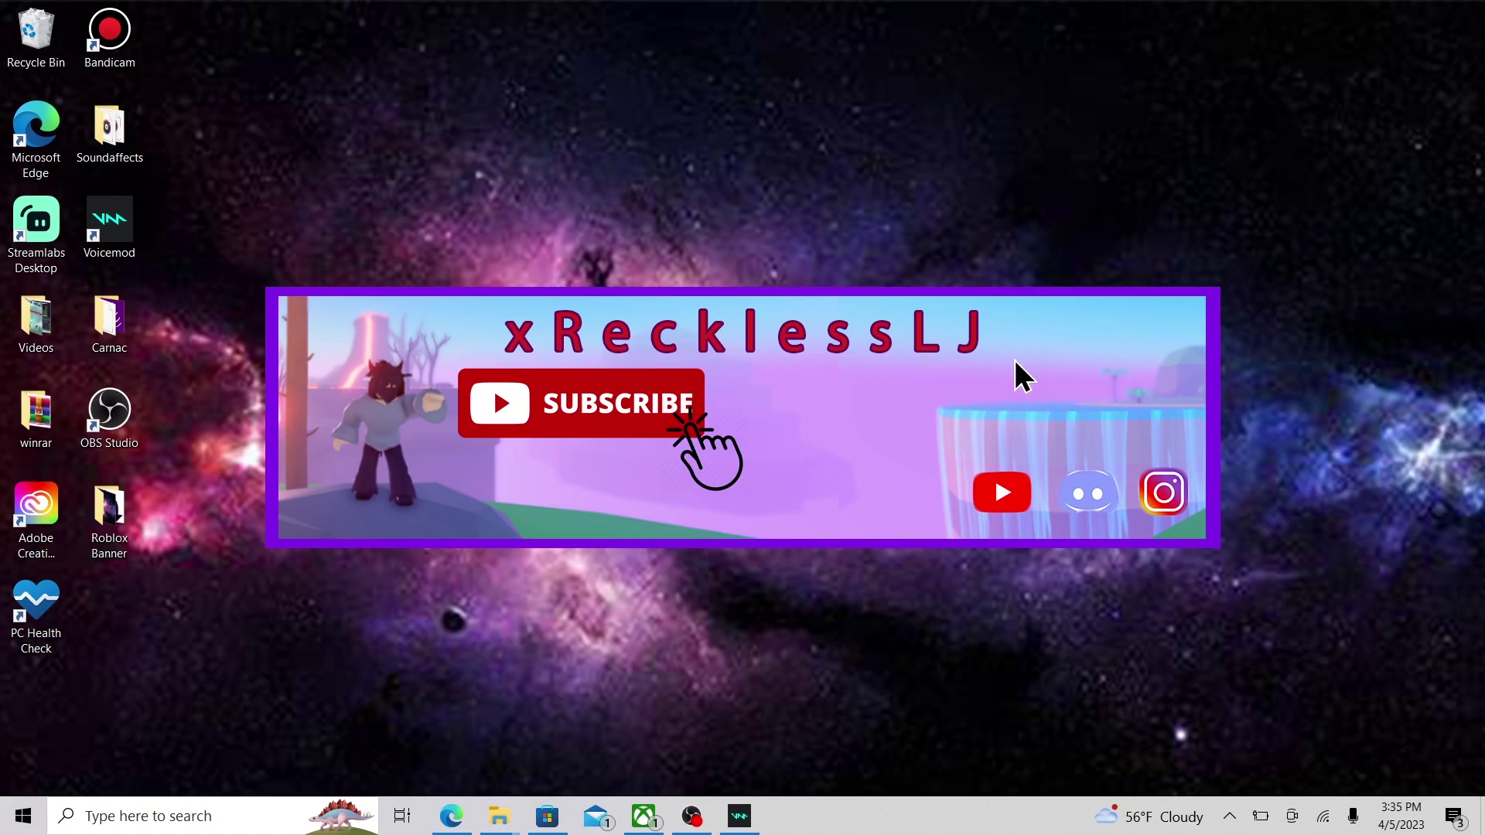
# Close the Microsoft Store's Xbox app page and start the free Voicemod download from its website.
pyautogui.click(545, 815)
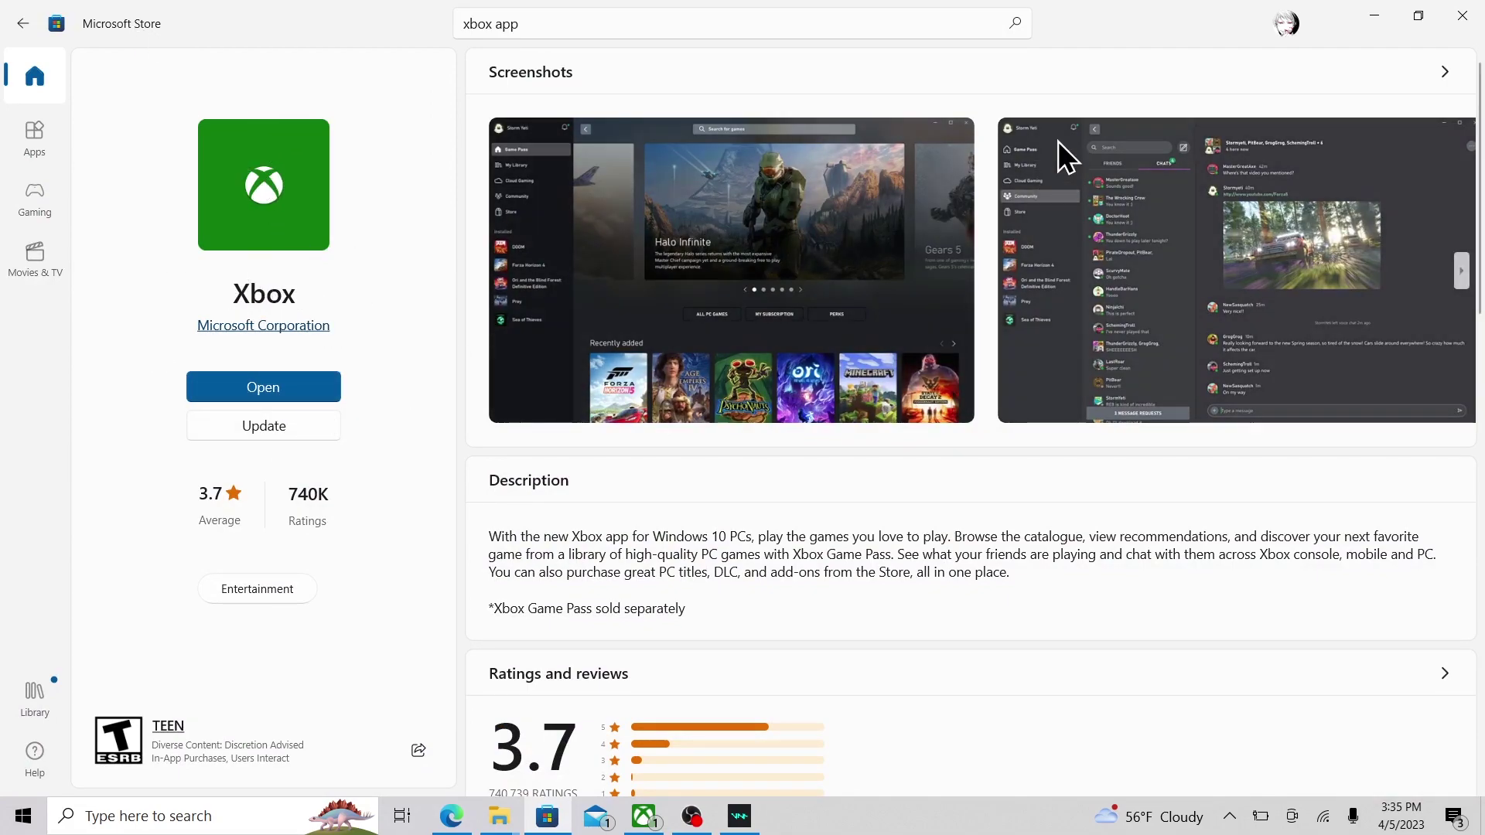
pyautogui.click(1458, 18)
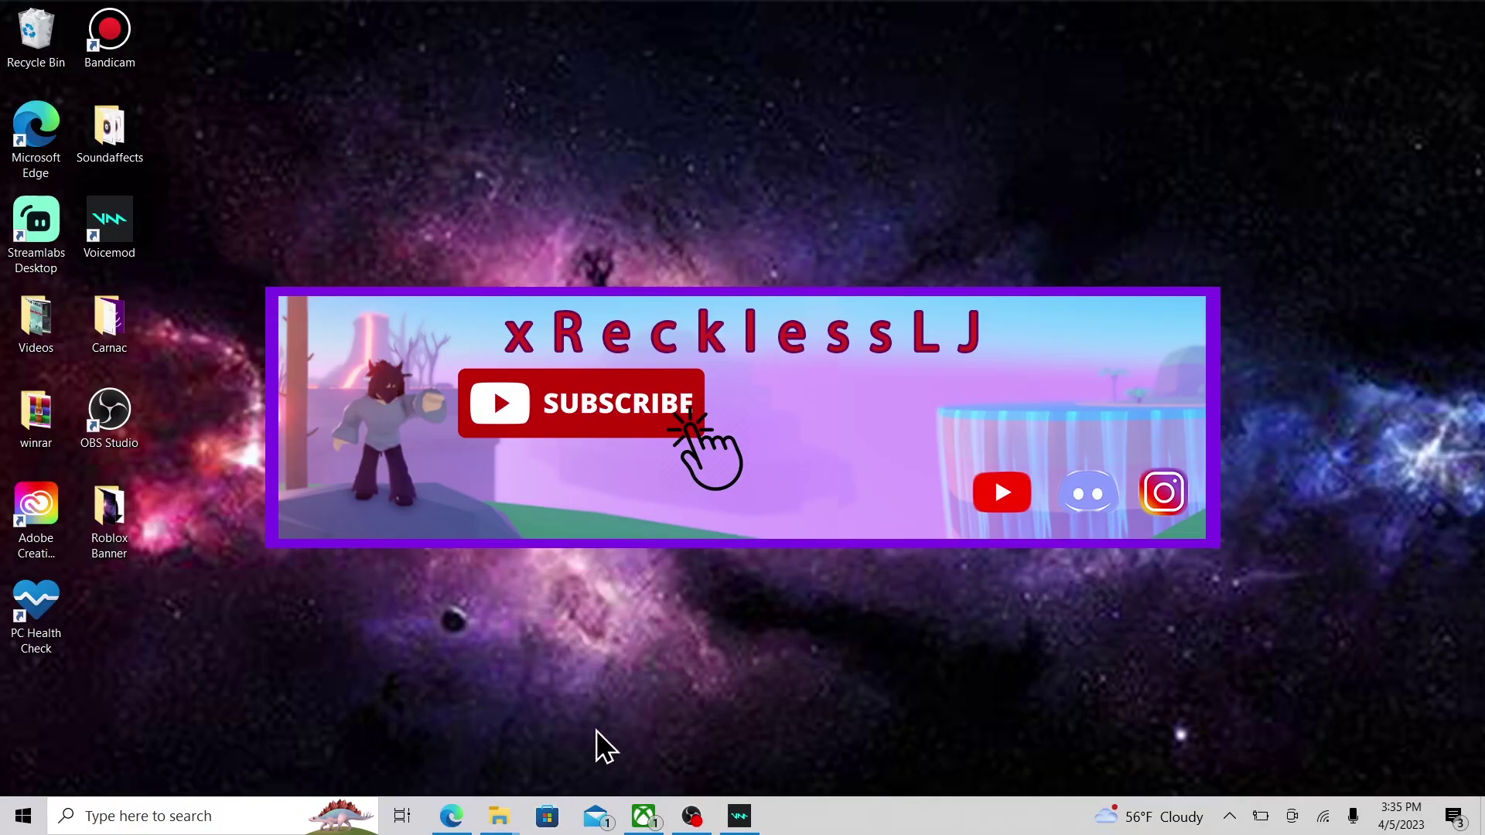
pyautogui.click(451, 816)
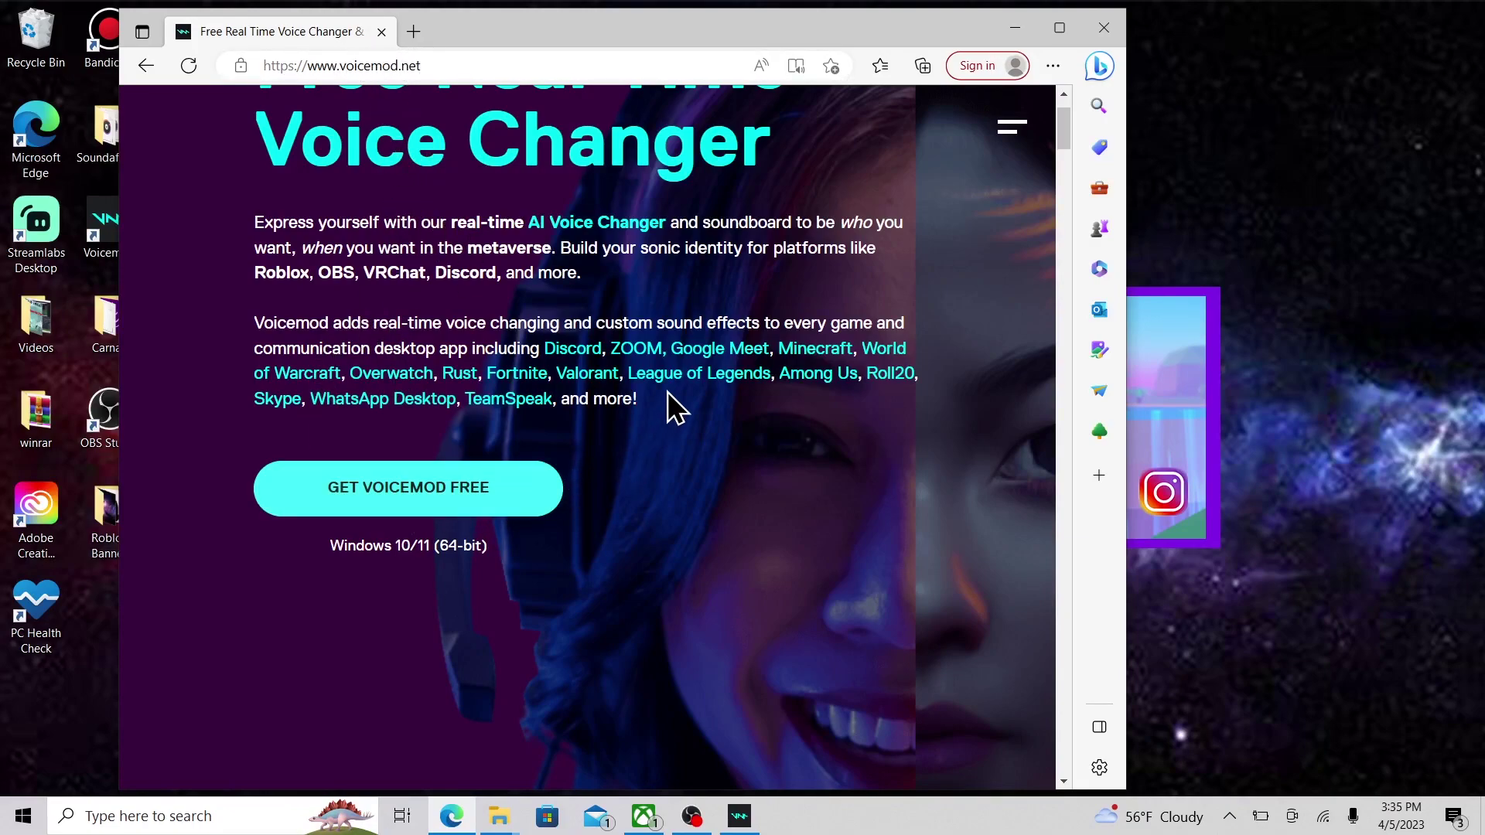
pyautogui.scroll(2, 673, 407)
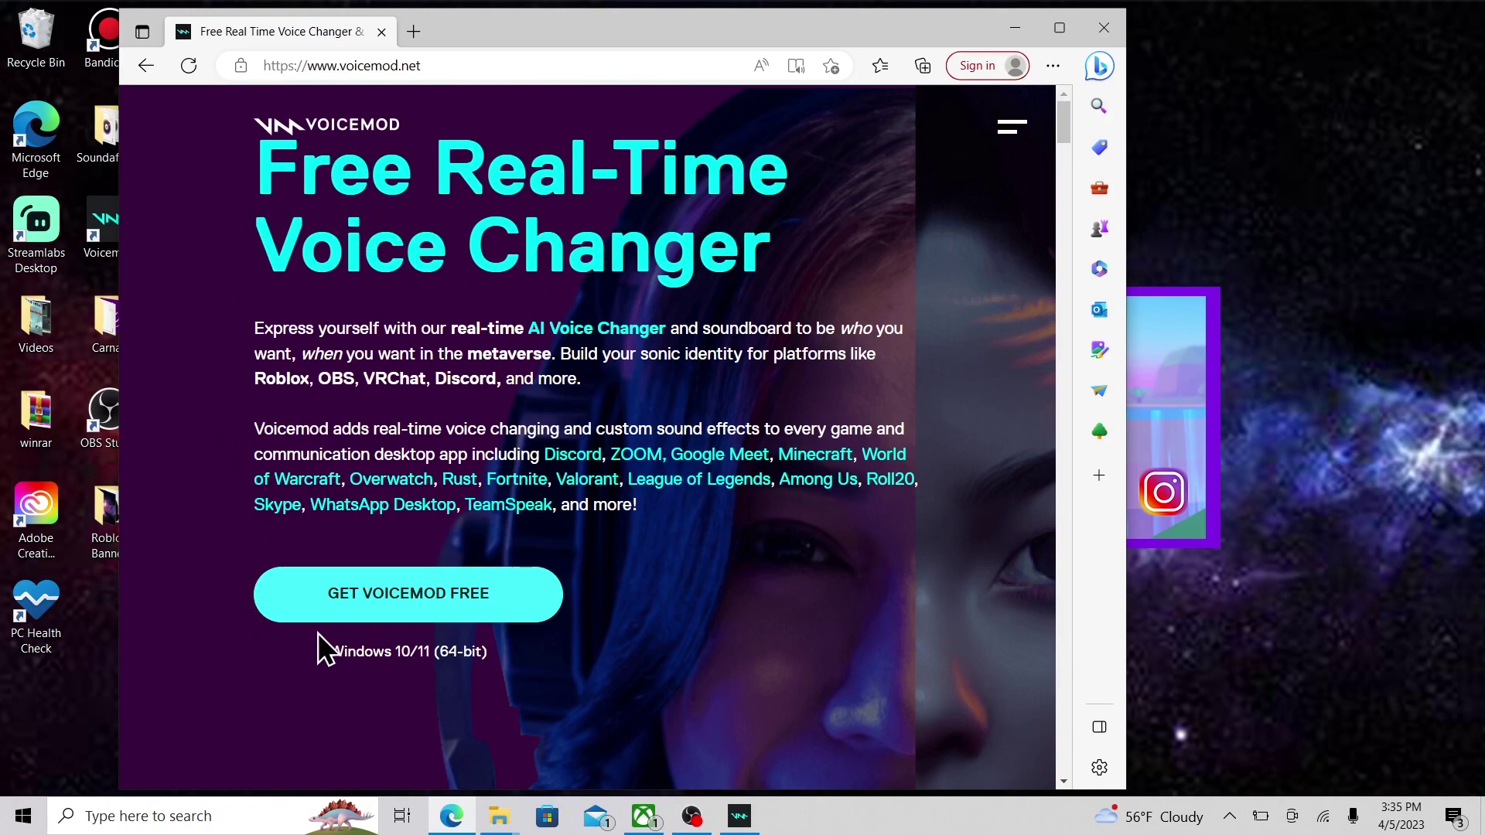
pyautogui.click(403, 608)
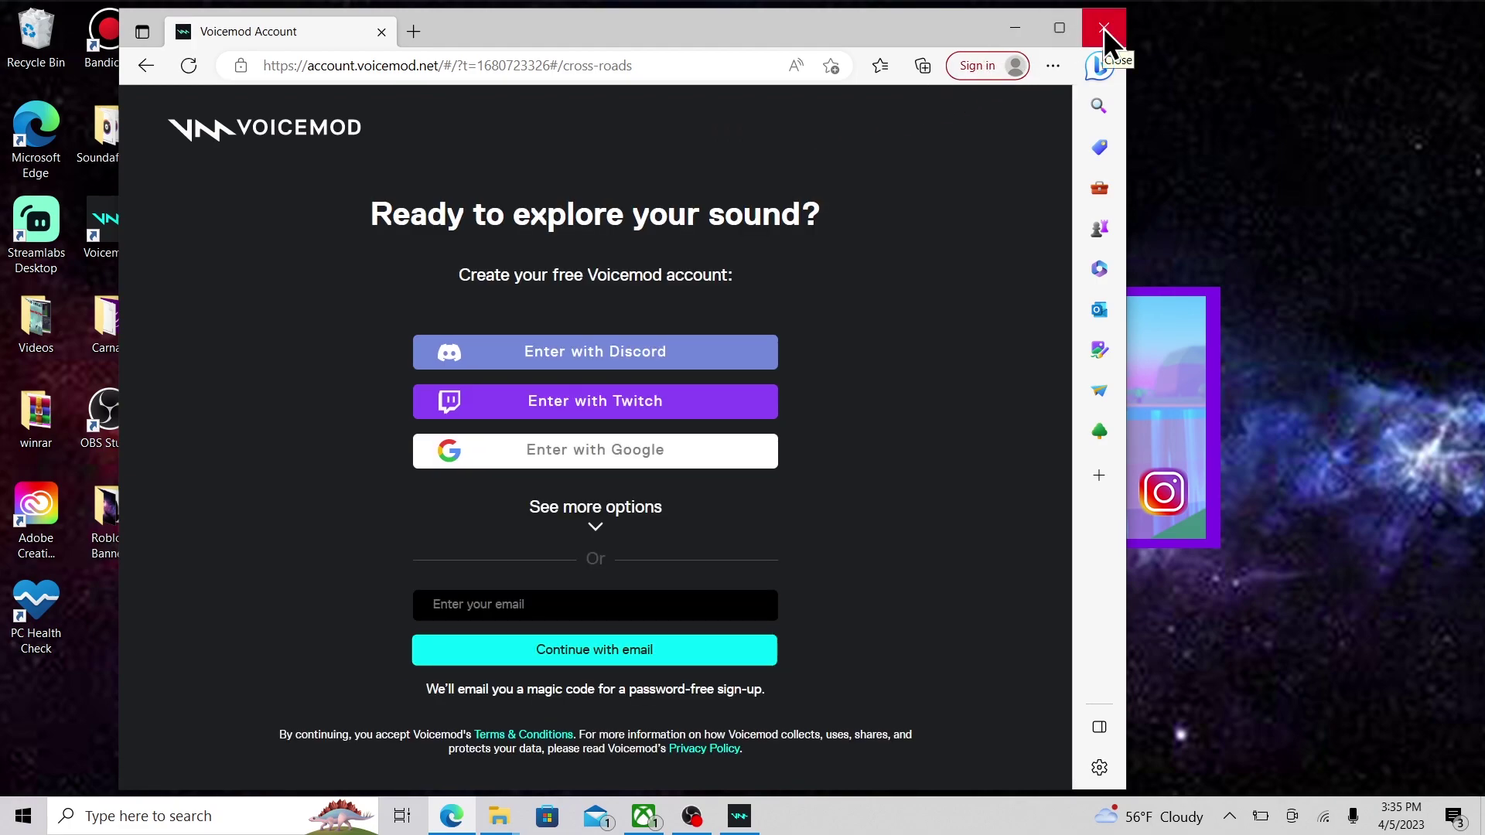
pyautogui.click(1017, 29)
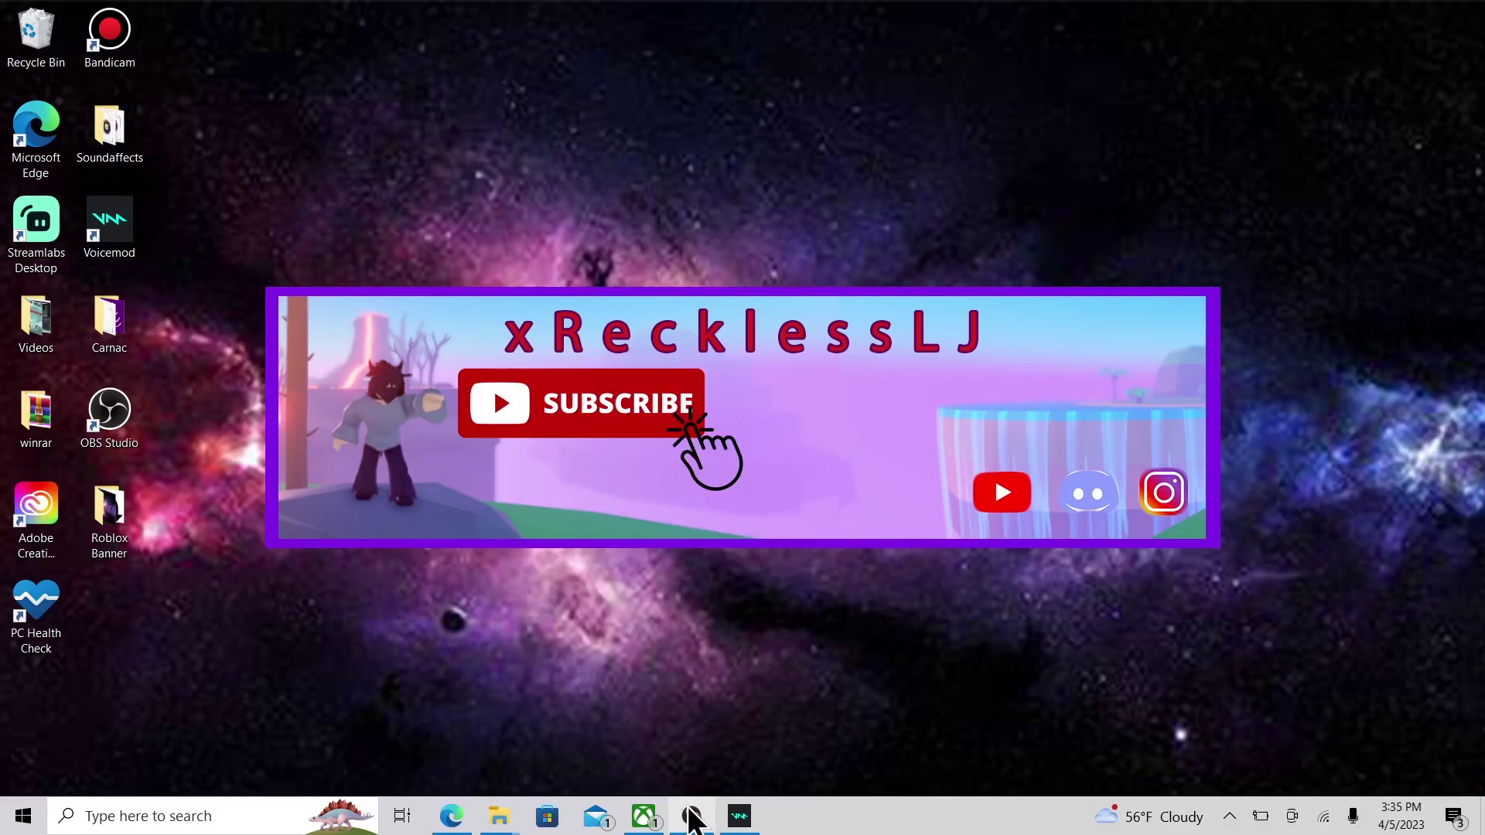
# Go to the Xbox app's Community page and start a party chat with 1 member.
pyautogui.click(644, 817)
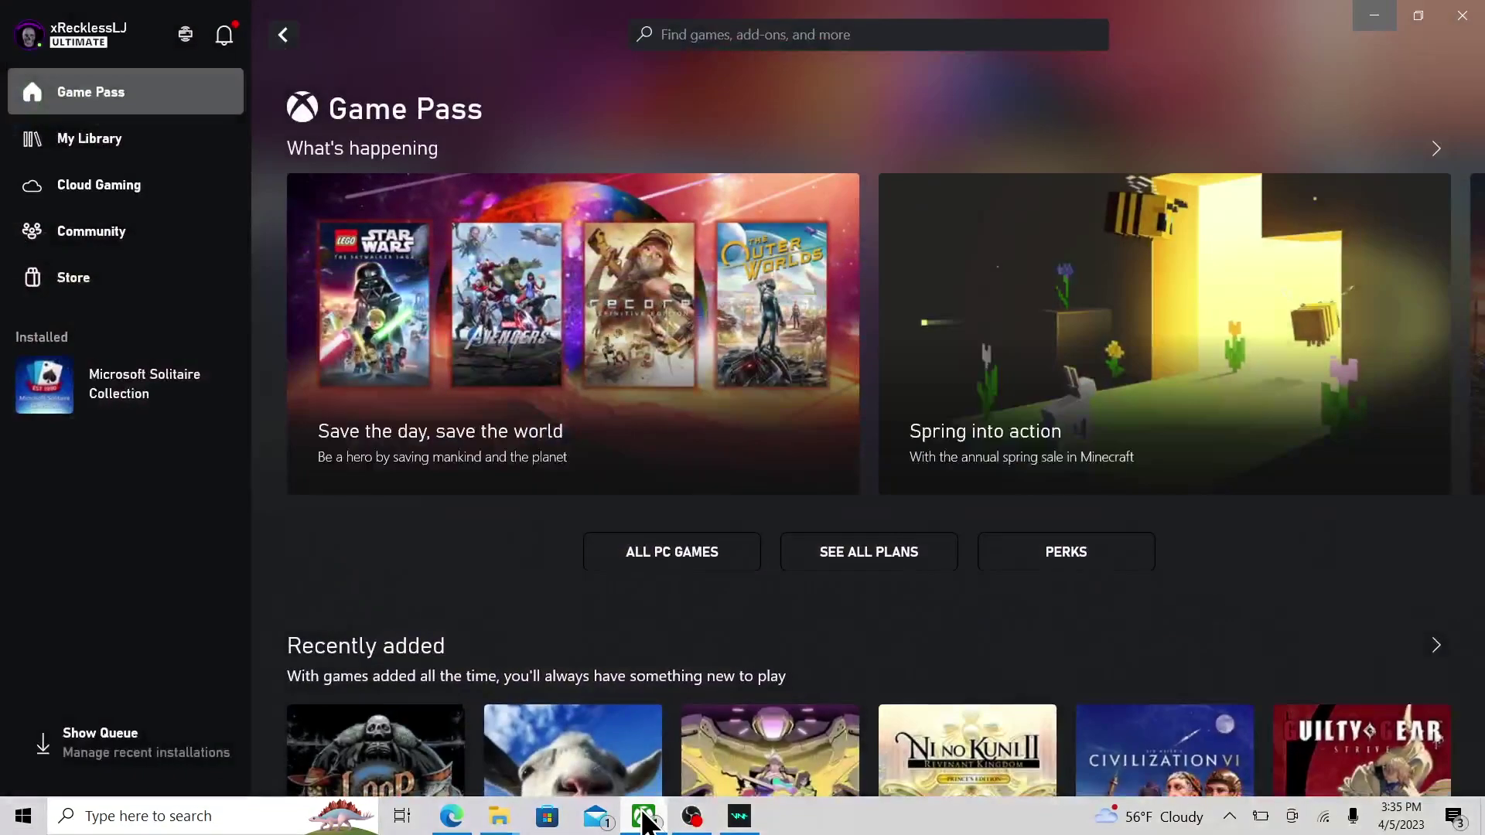
pyautogui.click(102, 224)
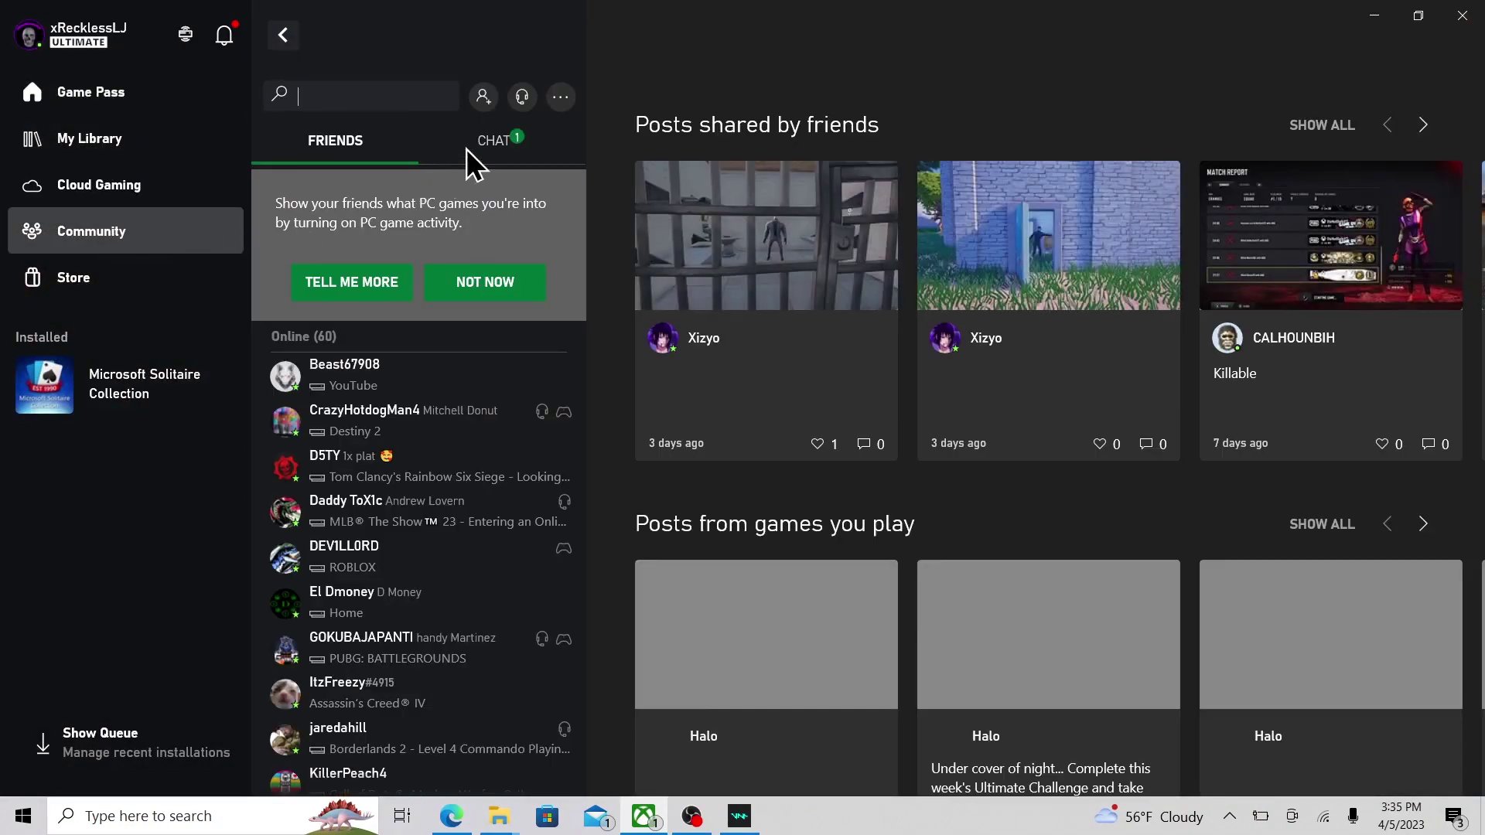
pyautogui.click(523, 99)
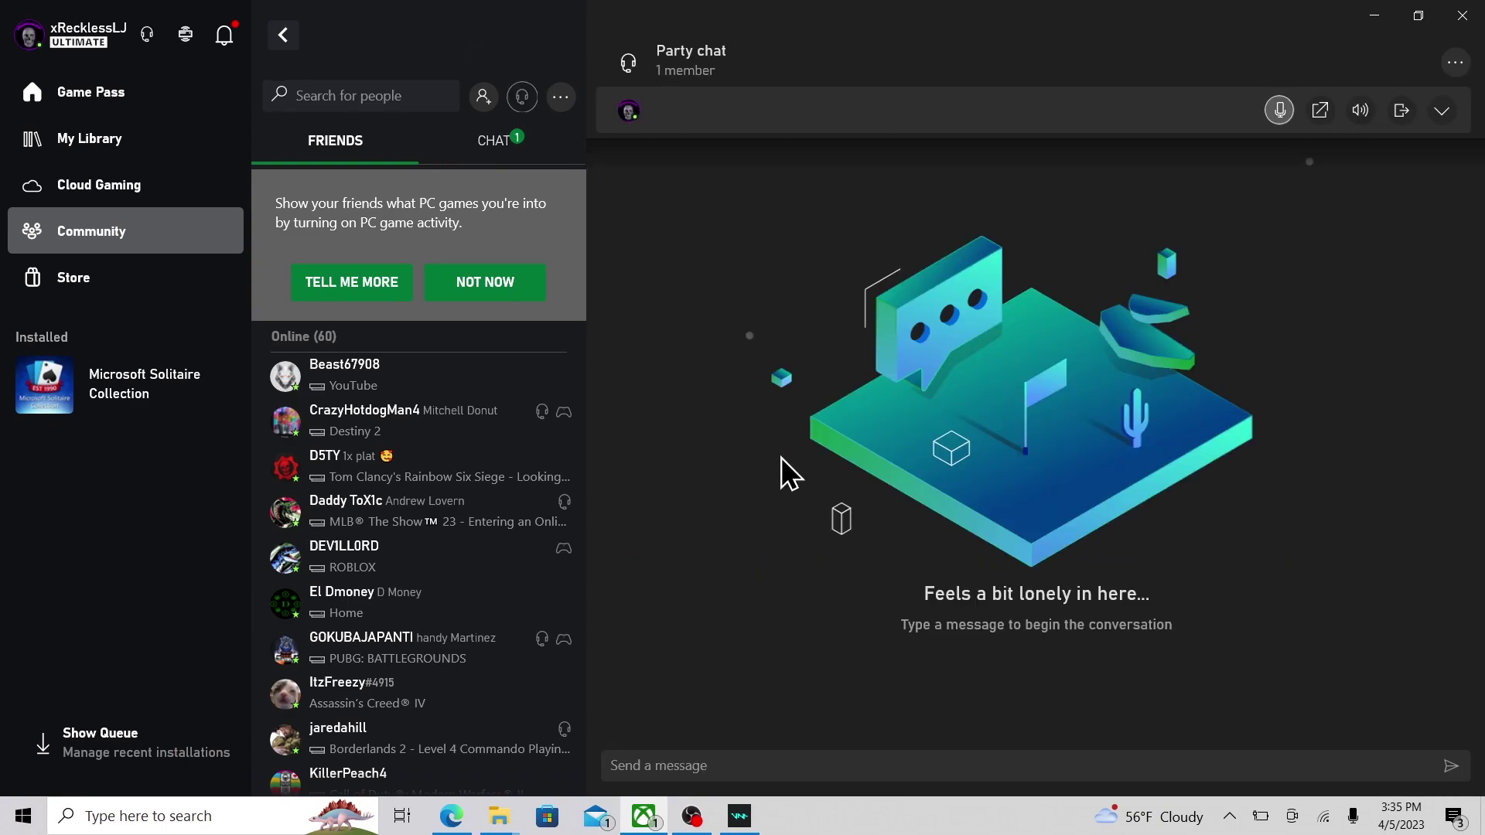
# Set the Xbox app's audio input to Voicemod Virtual Audio Device, keeping Yeti Stereo Microphone output.
pyautogui.rightClick(644, 816)
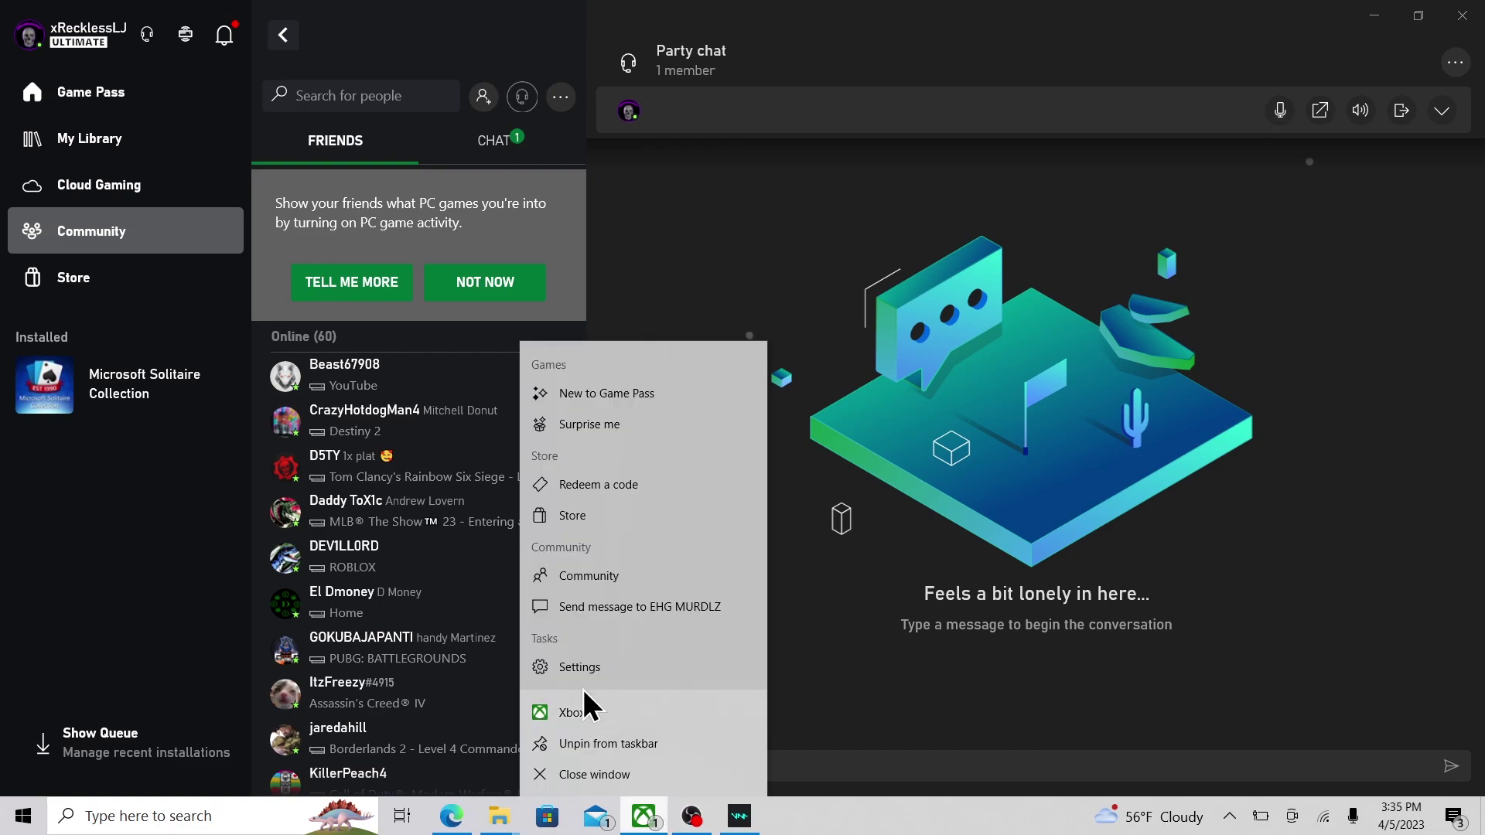
pyautogui.click(583, 673)
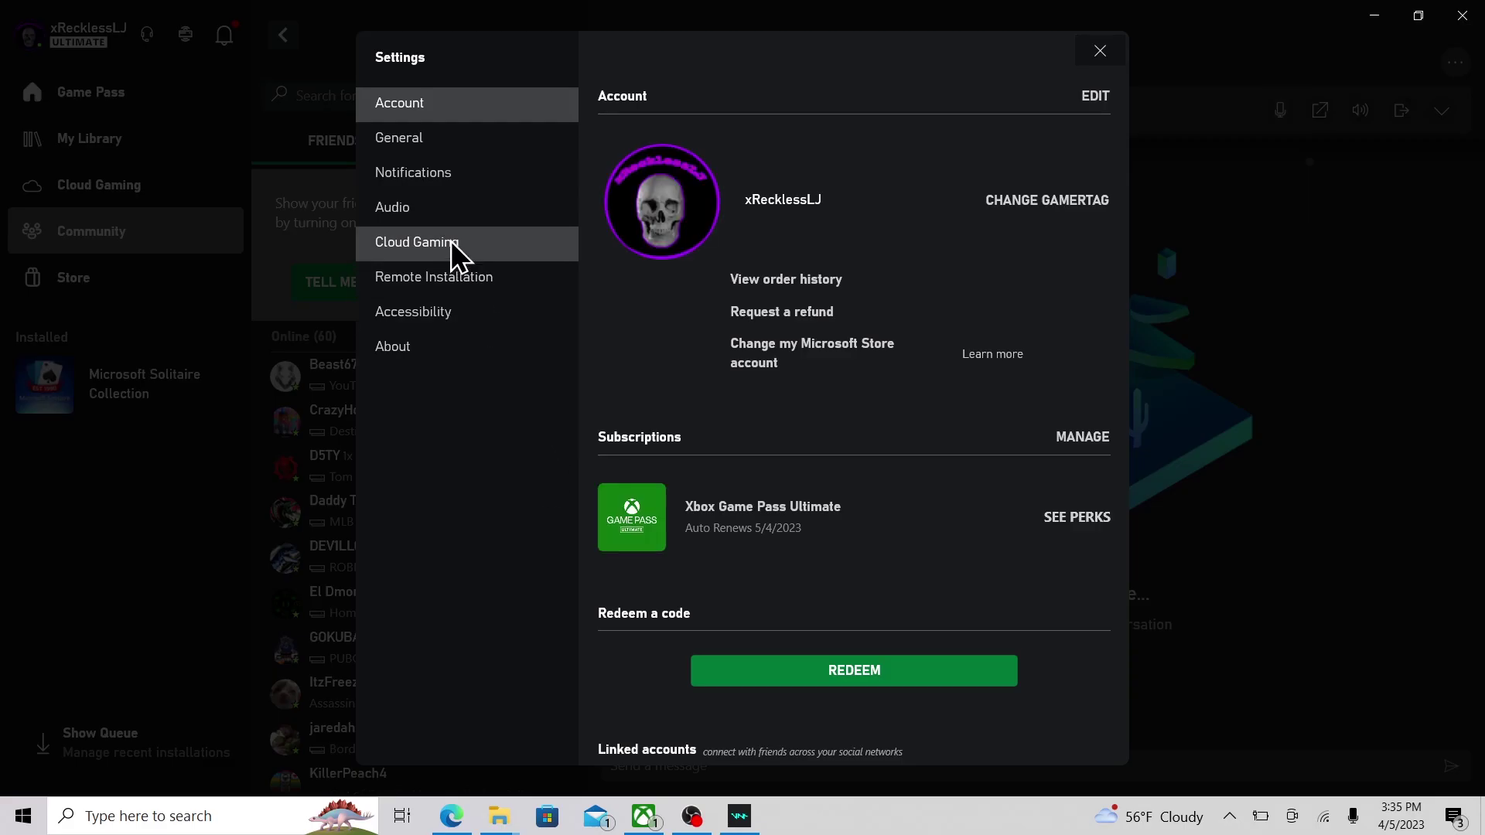
pyautogui.click(443, 218)
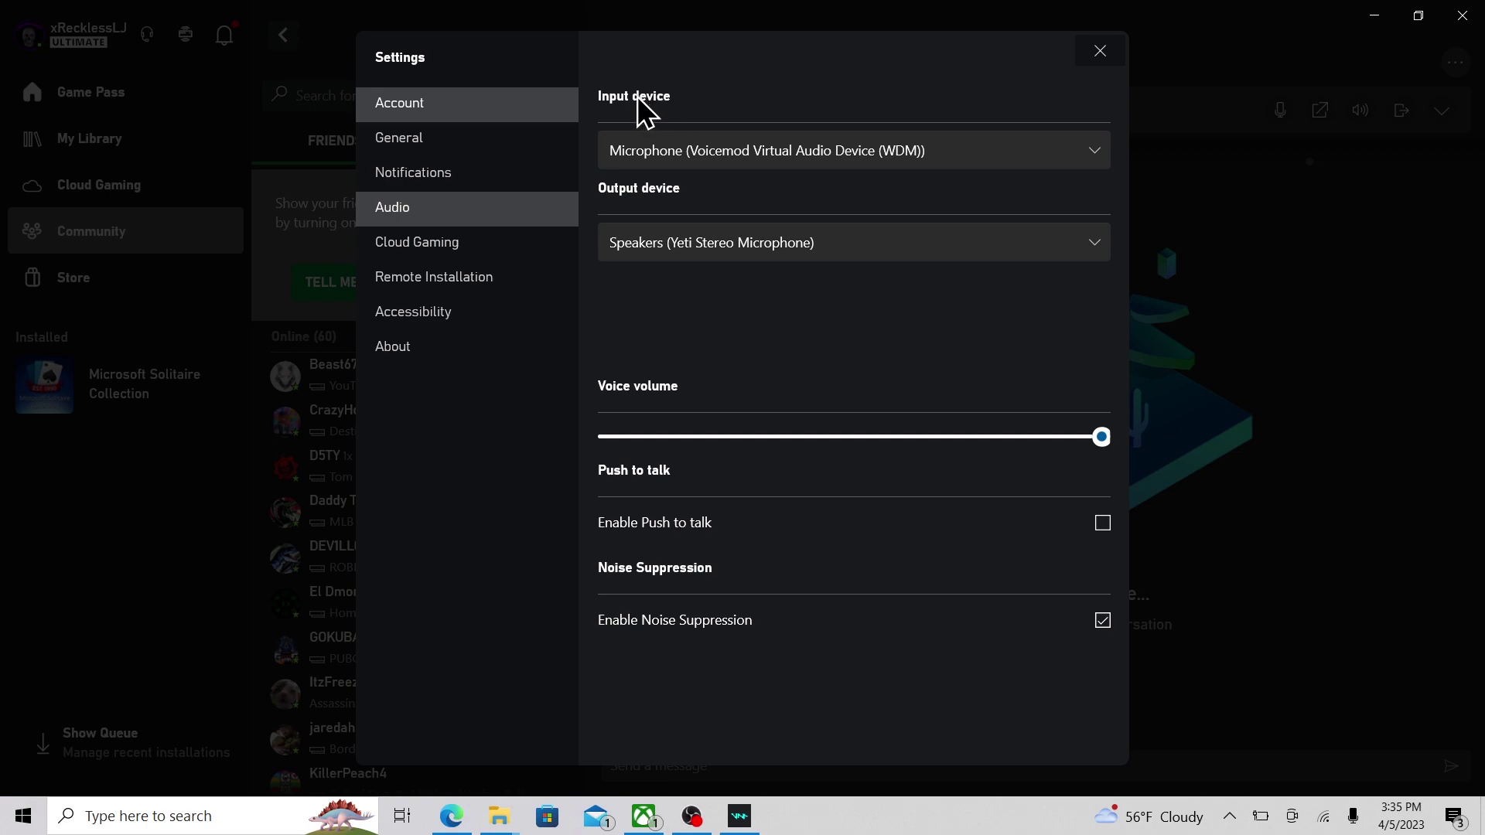
pyautogui.click(647, 149)
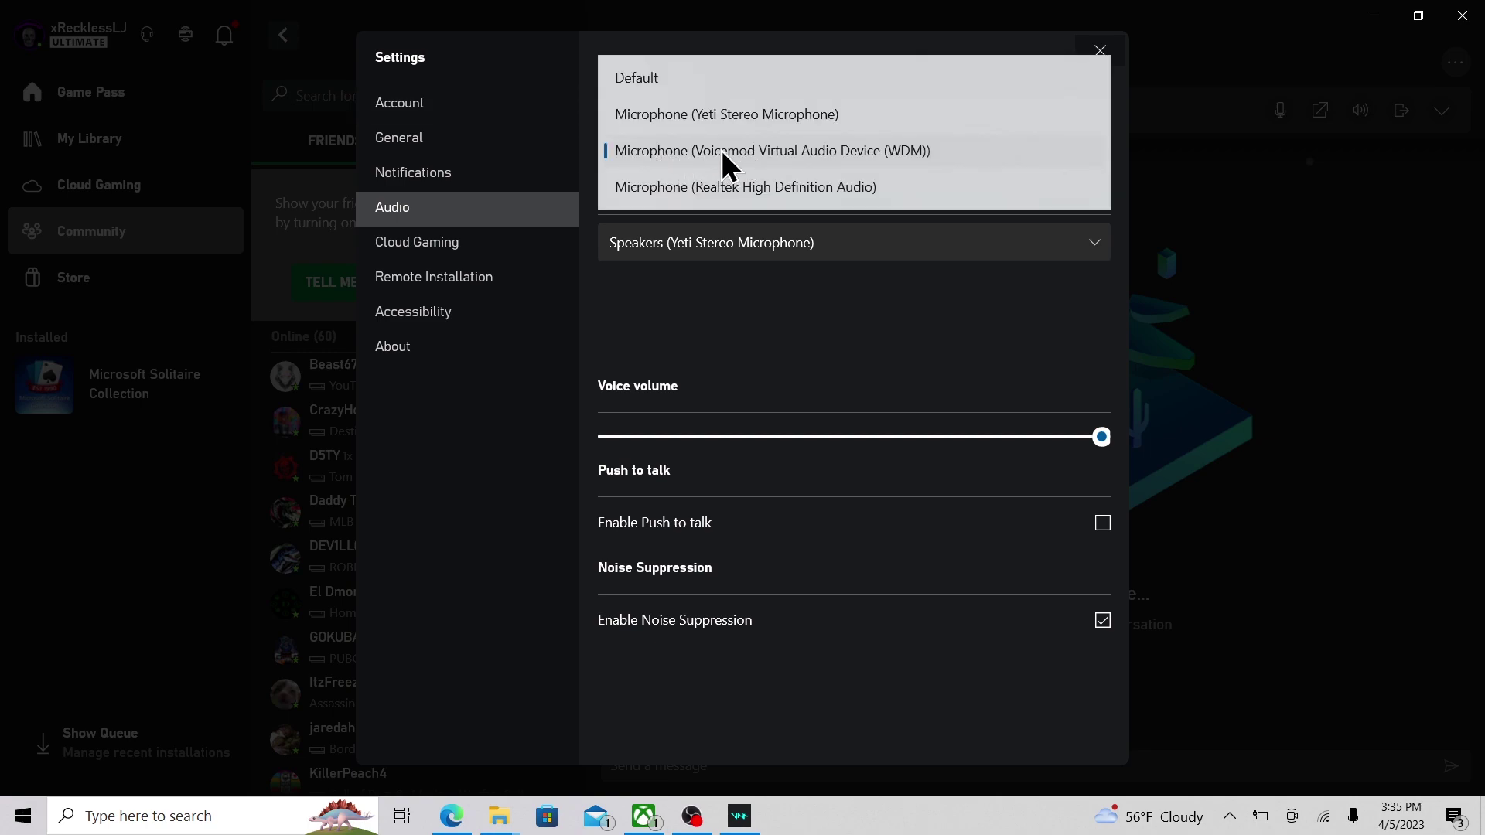
pyautogui.click(922, 151)
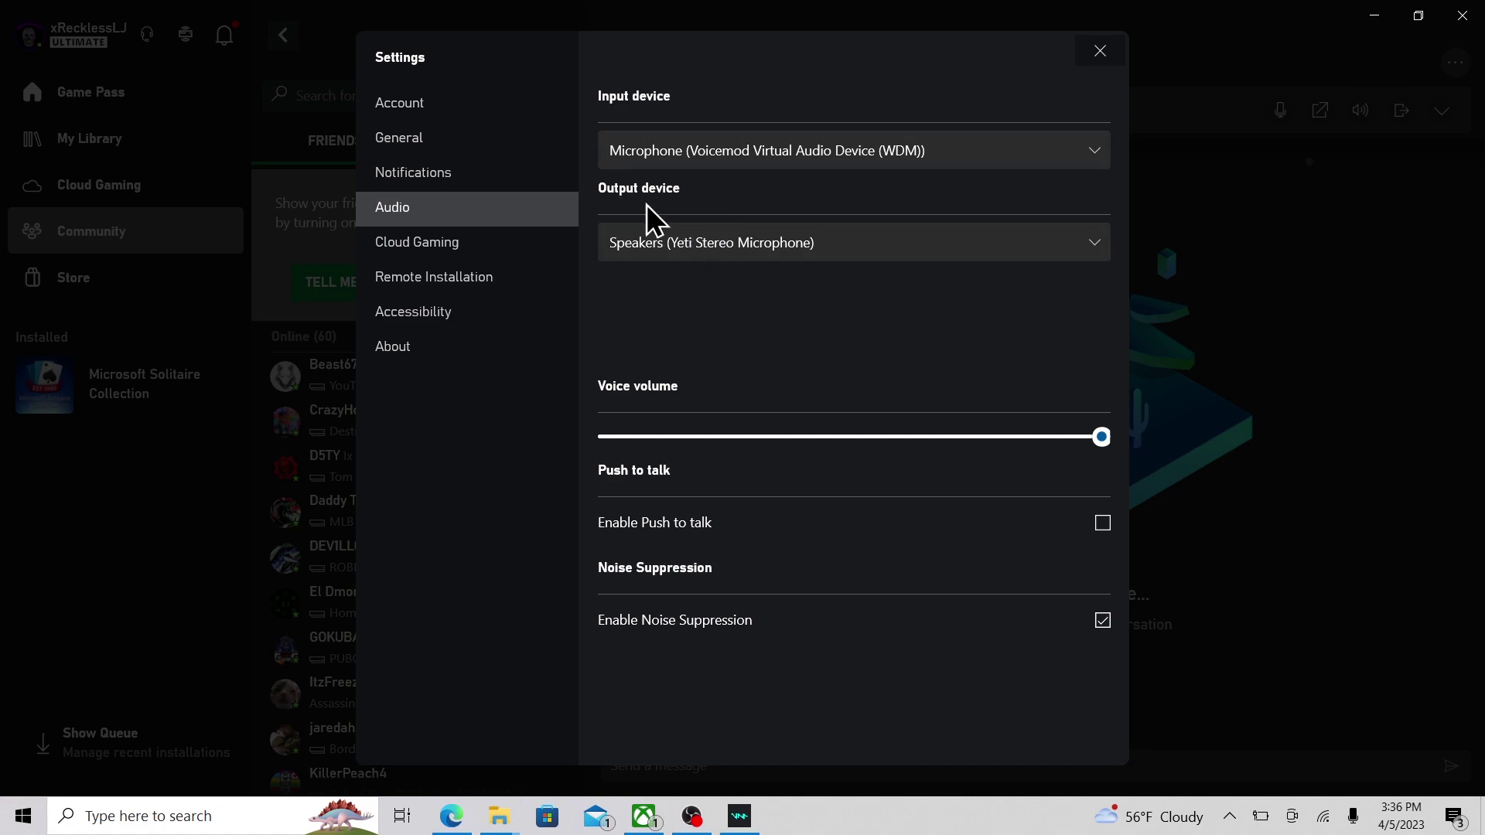
pyautogui.click(665, 241)
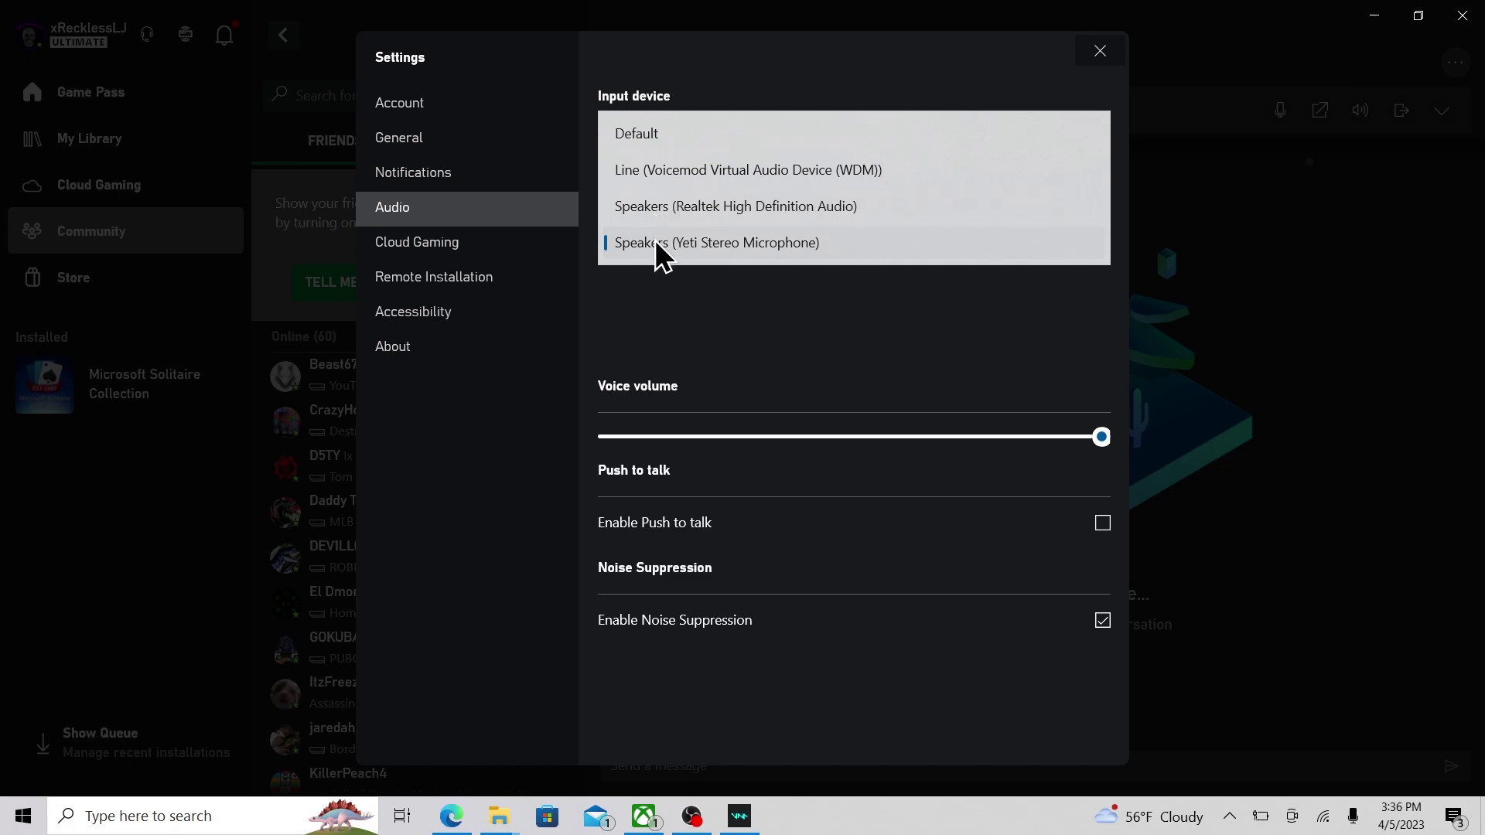
pyautogui.click(675, 244)
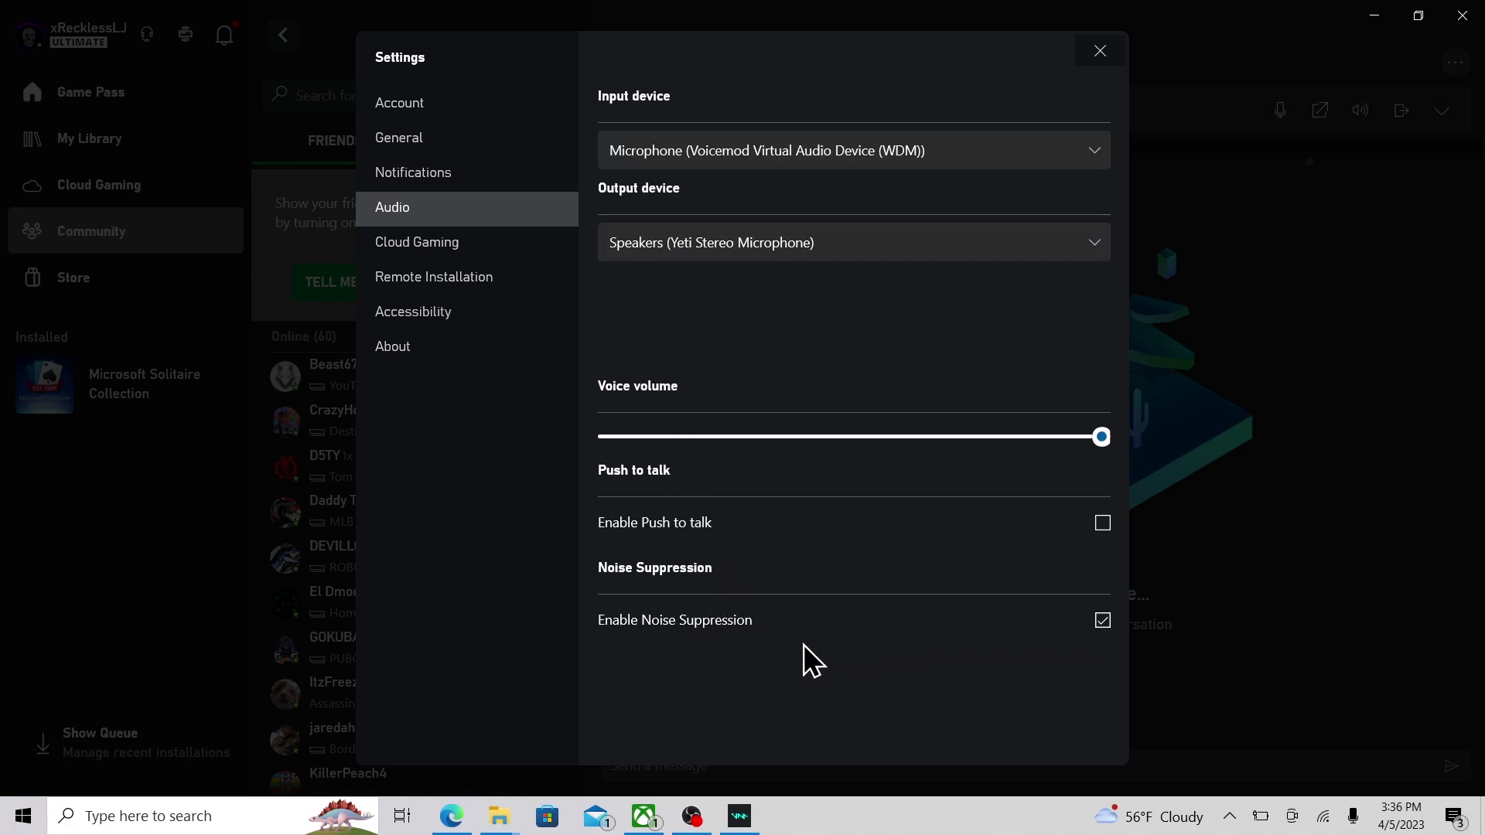
pyautogui.click(1099, 52)
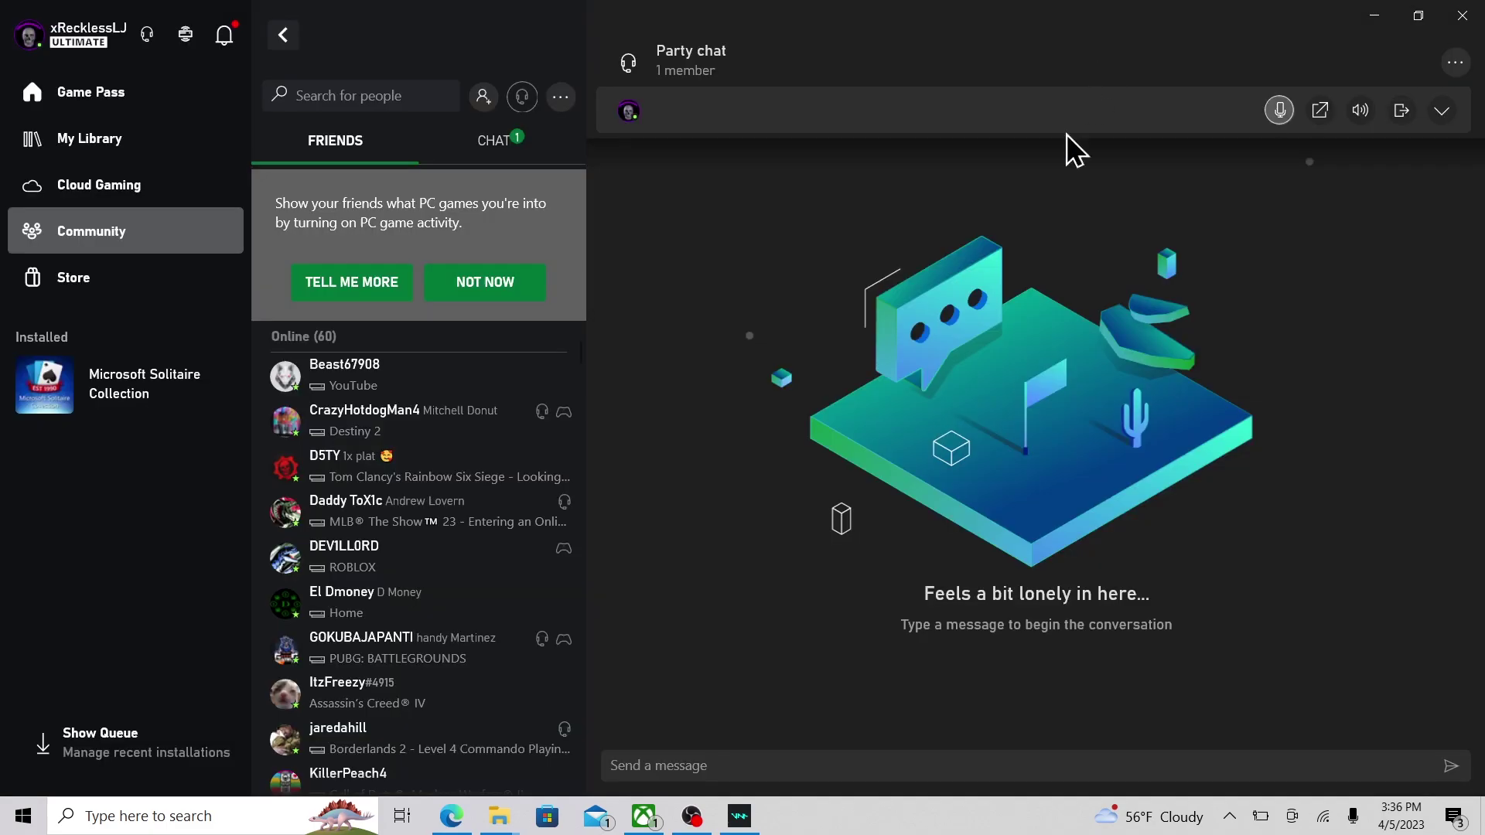
# Bring up Voicemod and browse today's free voices, with Custom Pitch active at Pitch 100.
pyautogui.click(739, 817)
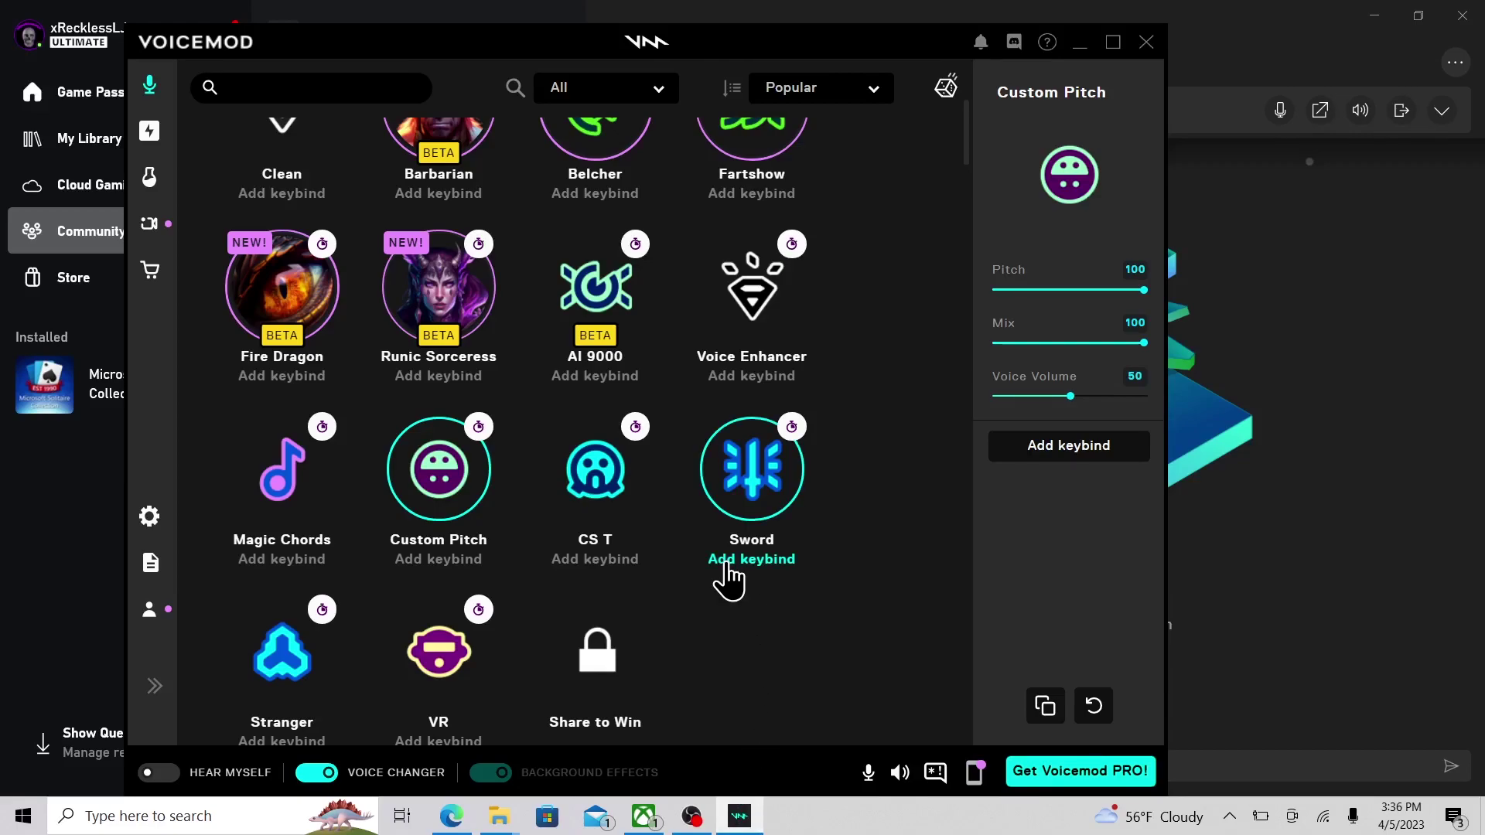
pyautogui.scroll(5, 604, 496)
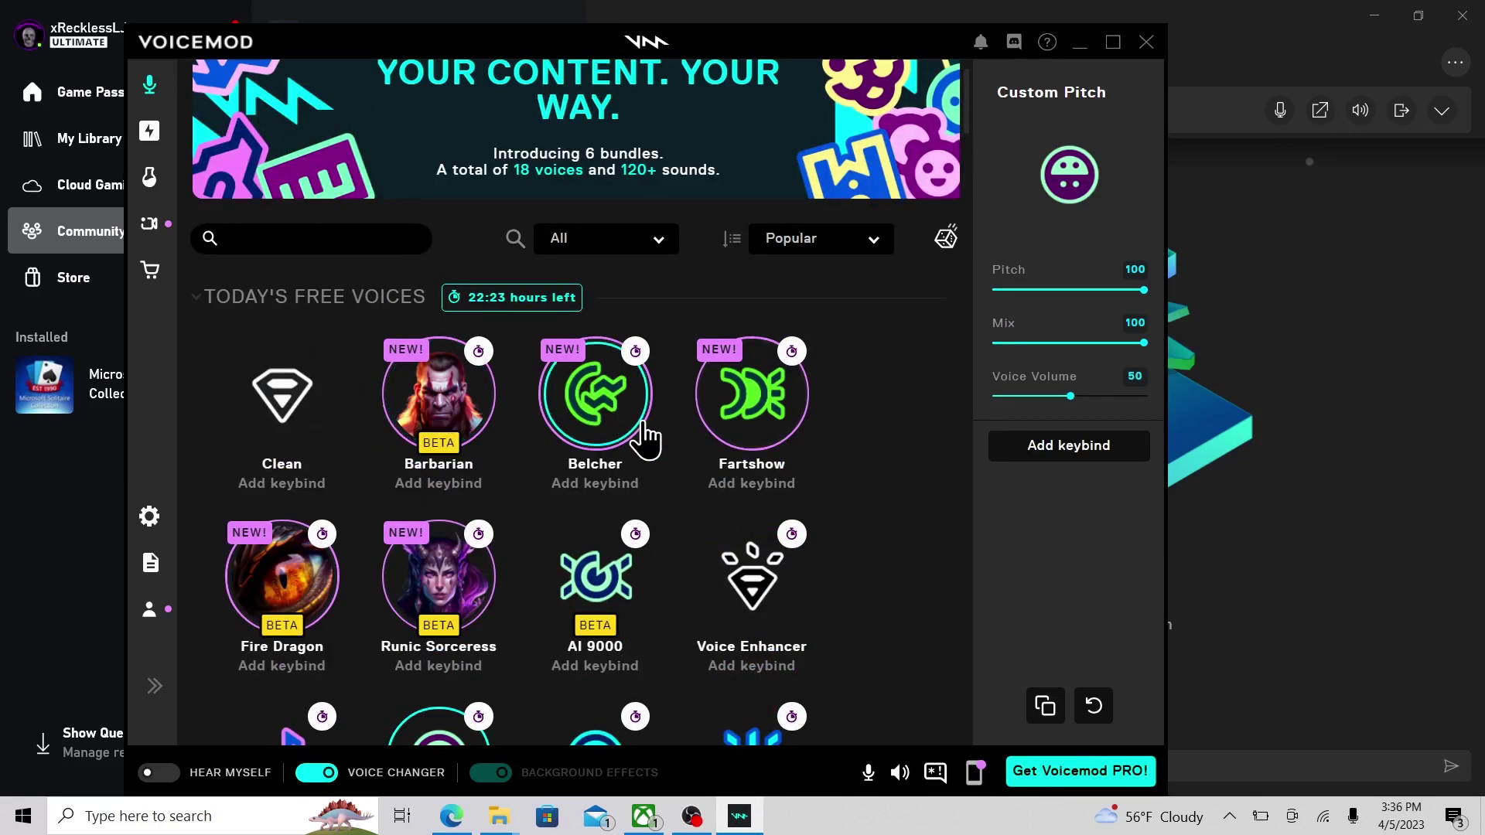
pyautogui.scroll(-1, 646, 495)
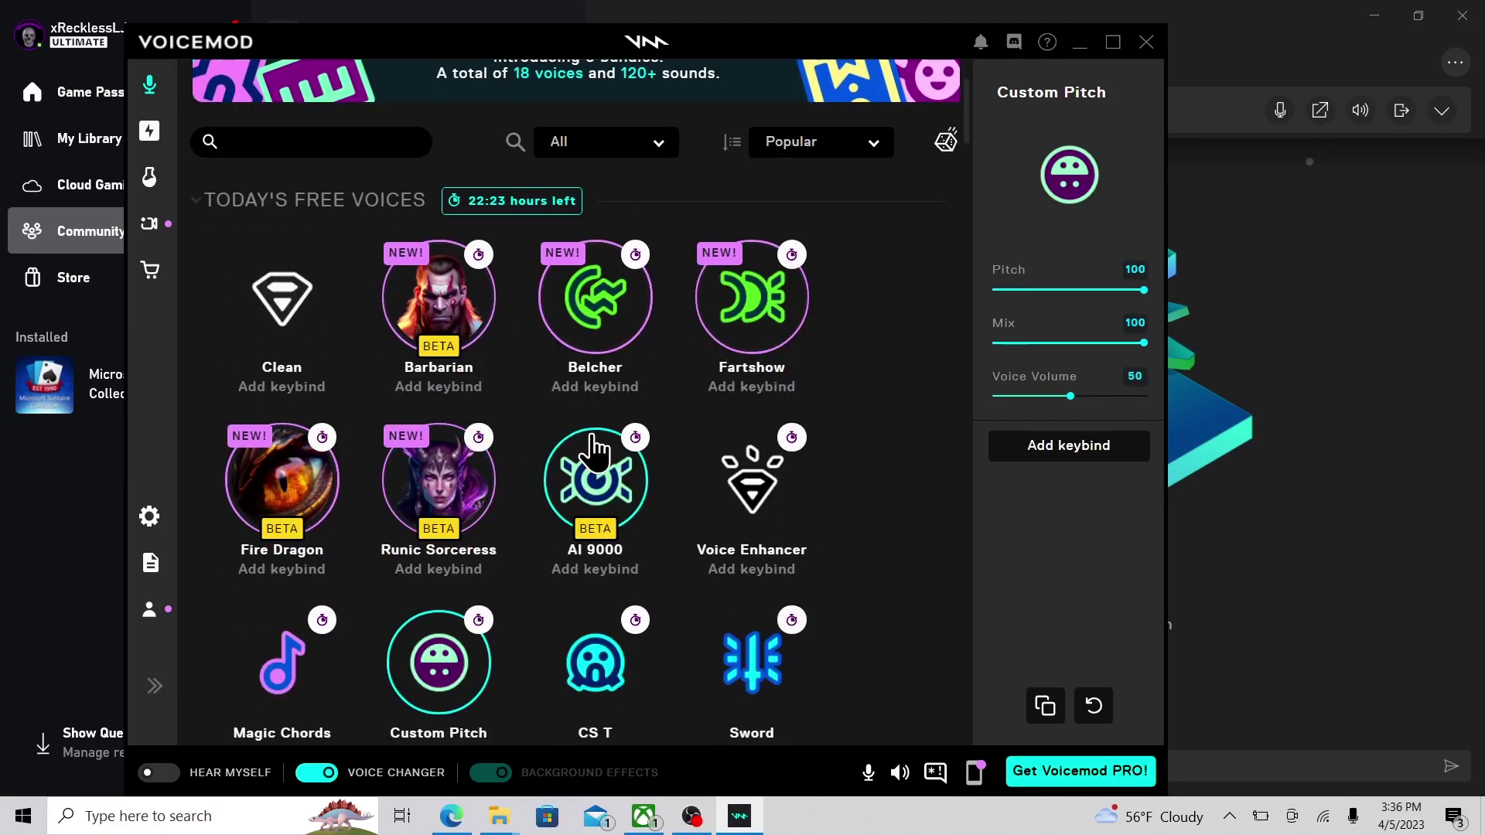
pyautogui.scroll(-2, 590, 448)
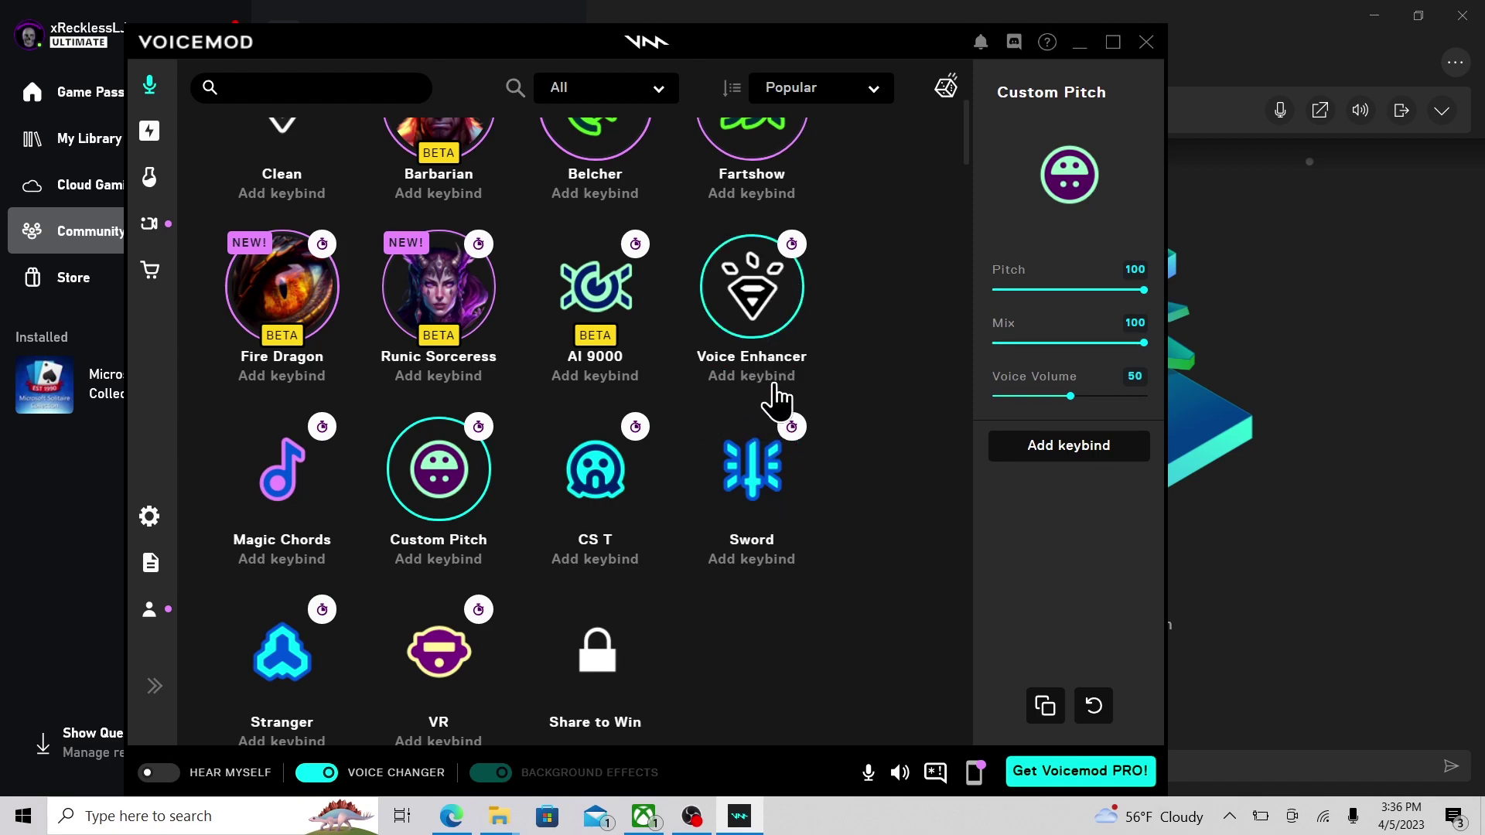
pyautogui.scroll(1, 704, 529)
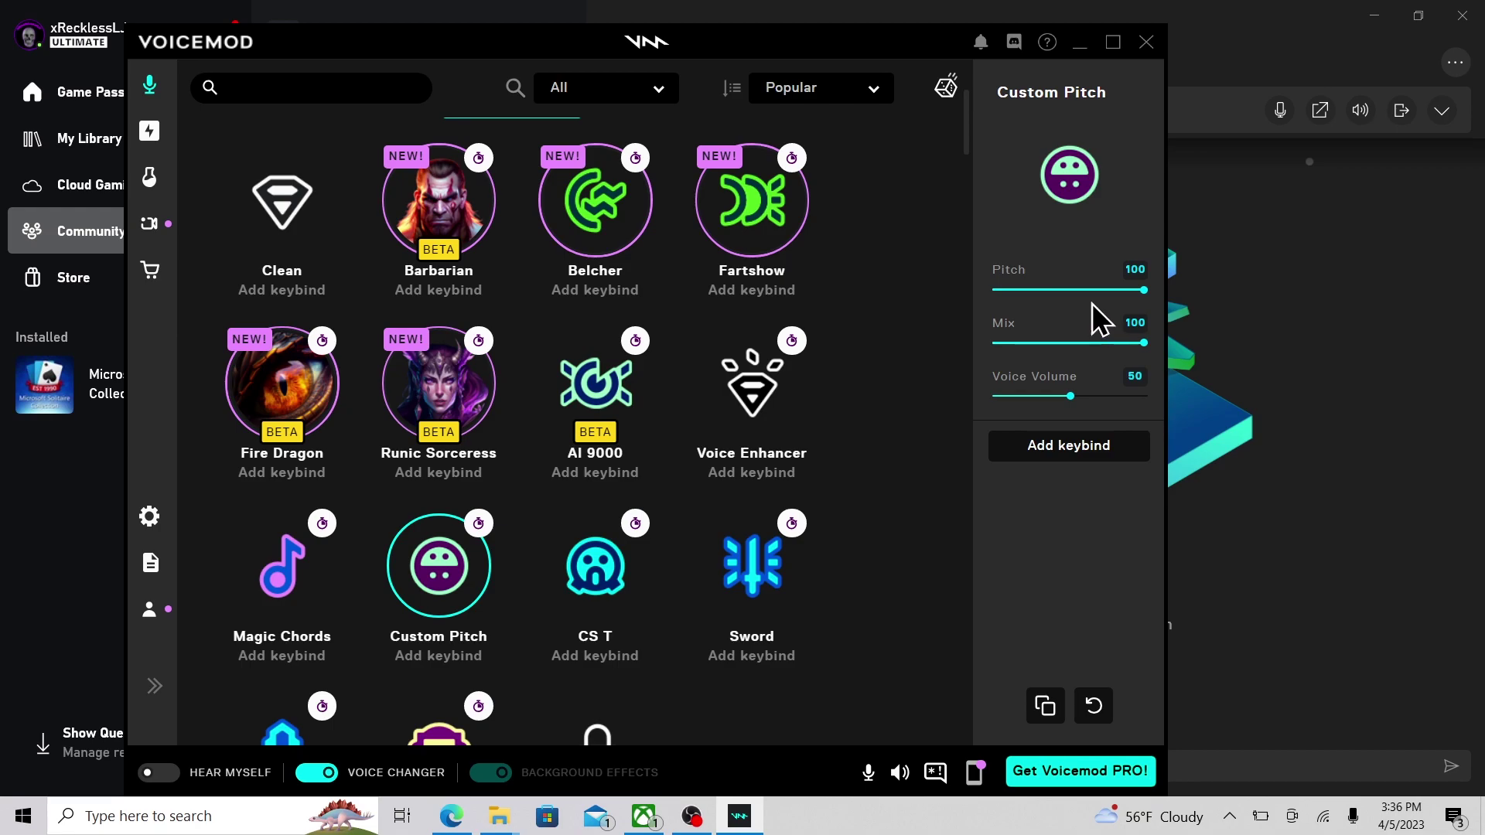
pyautogui.moveTo(1144, 290)
pyautogui.mouseDown()
pyautogui.moveTo(999, 303)
pyautogui.moveTo(1141, 272)
pyautogui.moveTo(1160, 293)
pyautogui.mouseUp()
pyautogui.moveTo(1137, 293); pyautogui.dragTo(1175, 344)
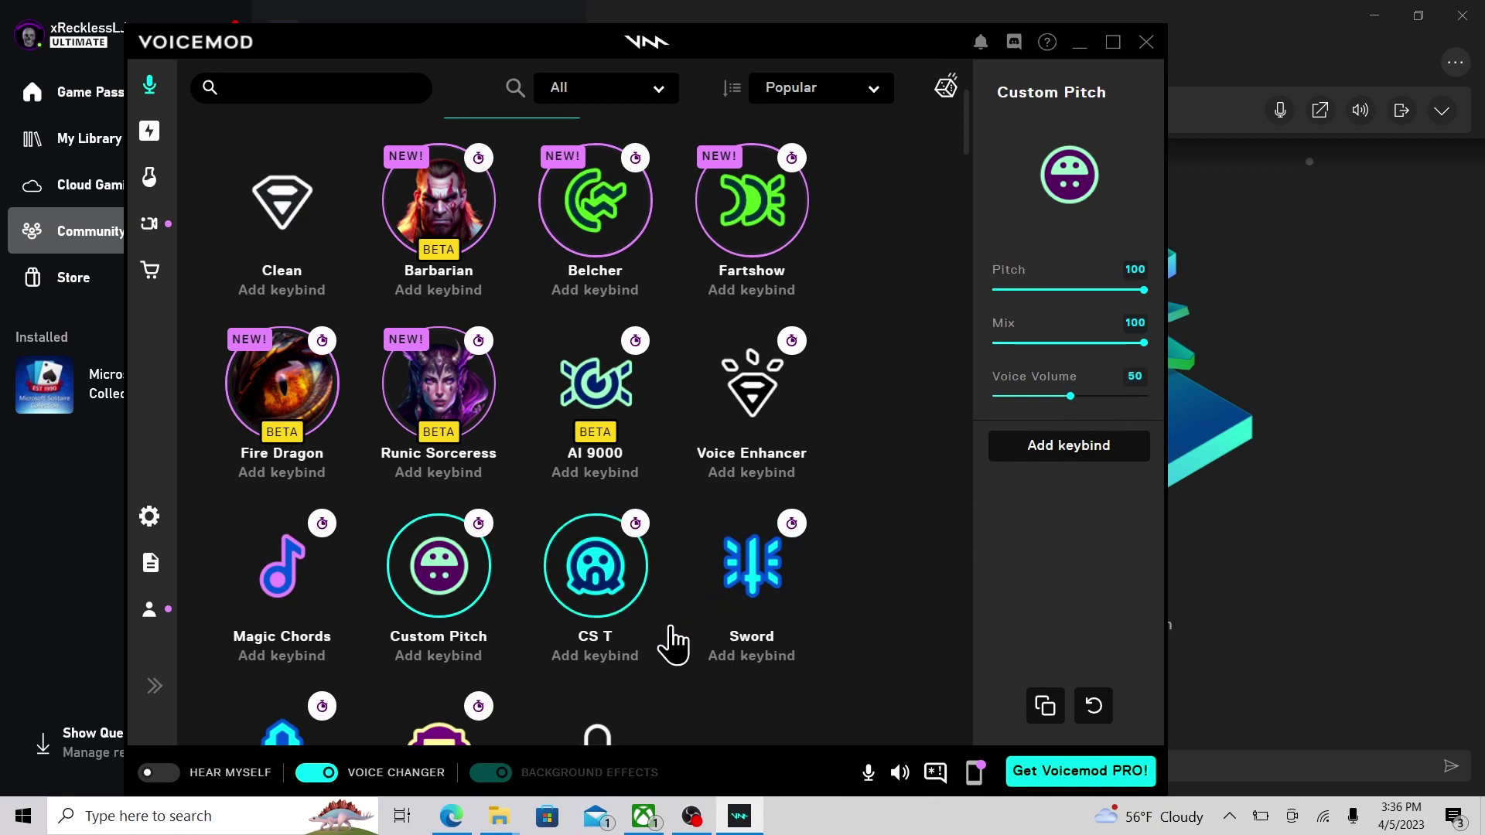
pyautogui.click(899, 772)
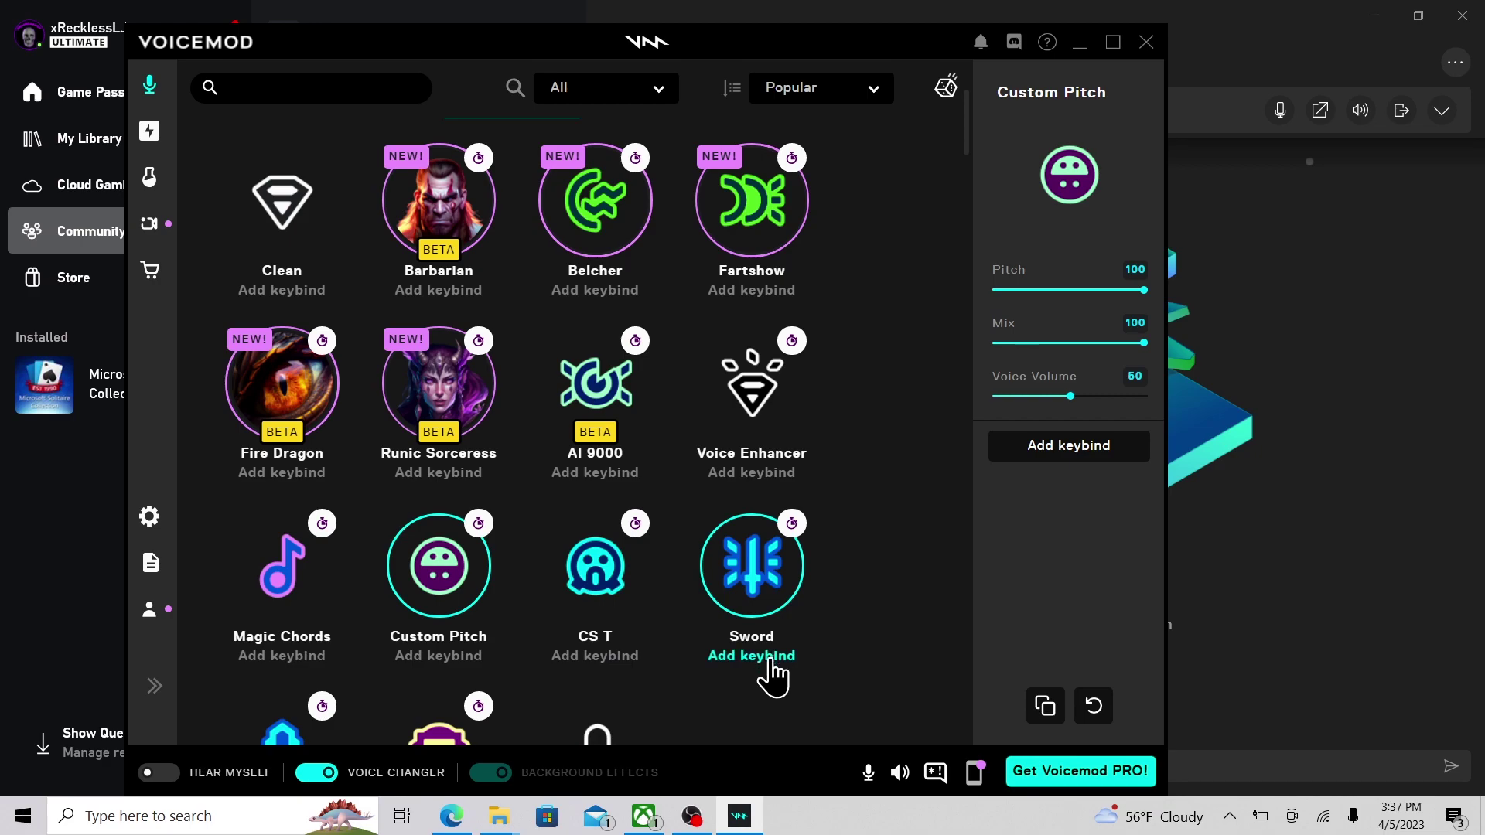
pyautogui.click(334, 774)
pyautogui.click(339, 775)
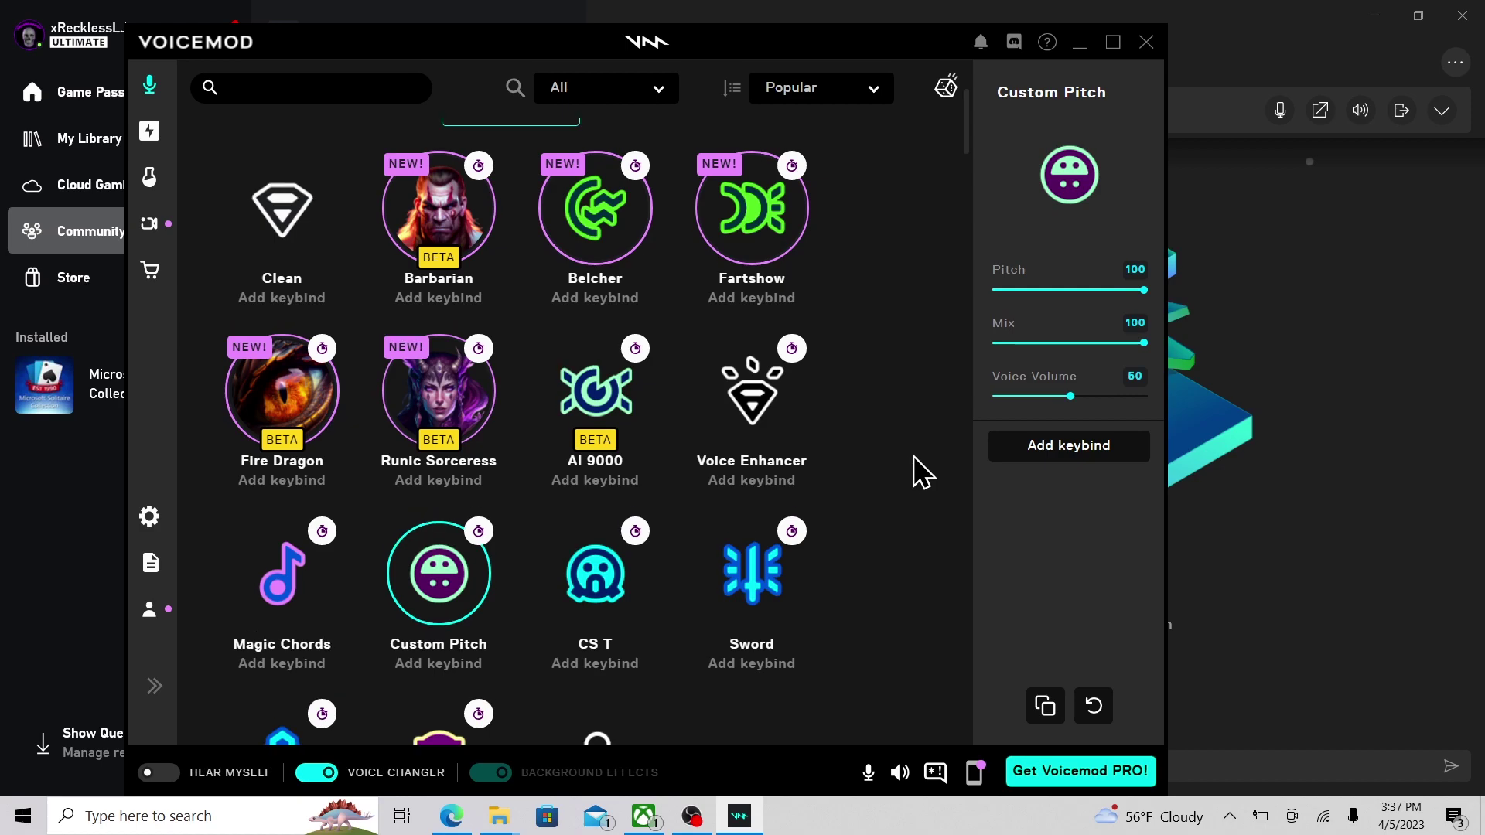
pyautogui.scroll(-6, 912, 455)
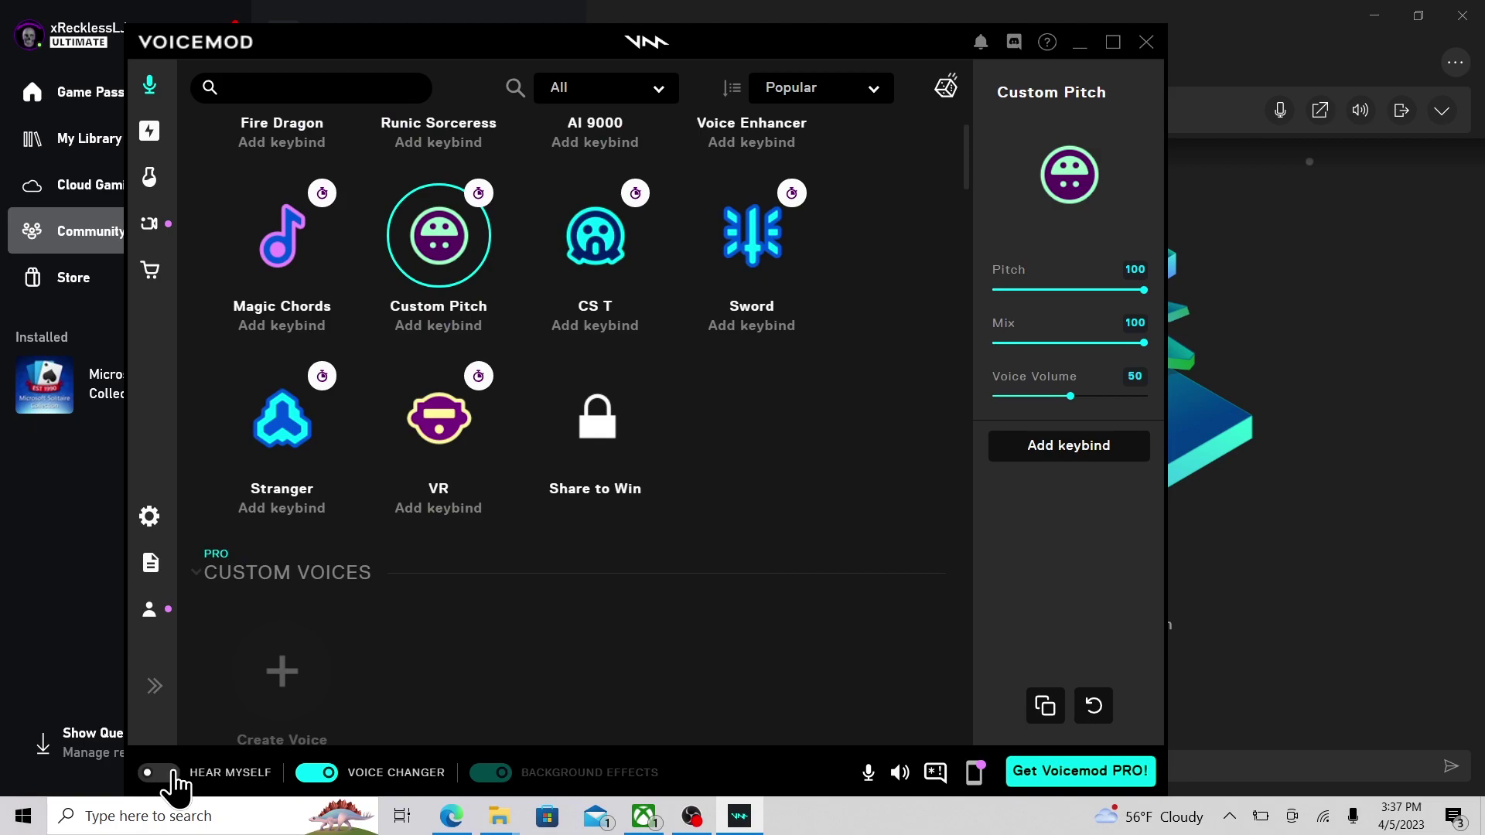
pyautogui.scroll(7, 702, 619)
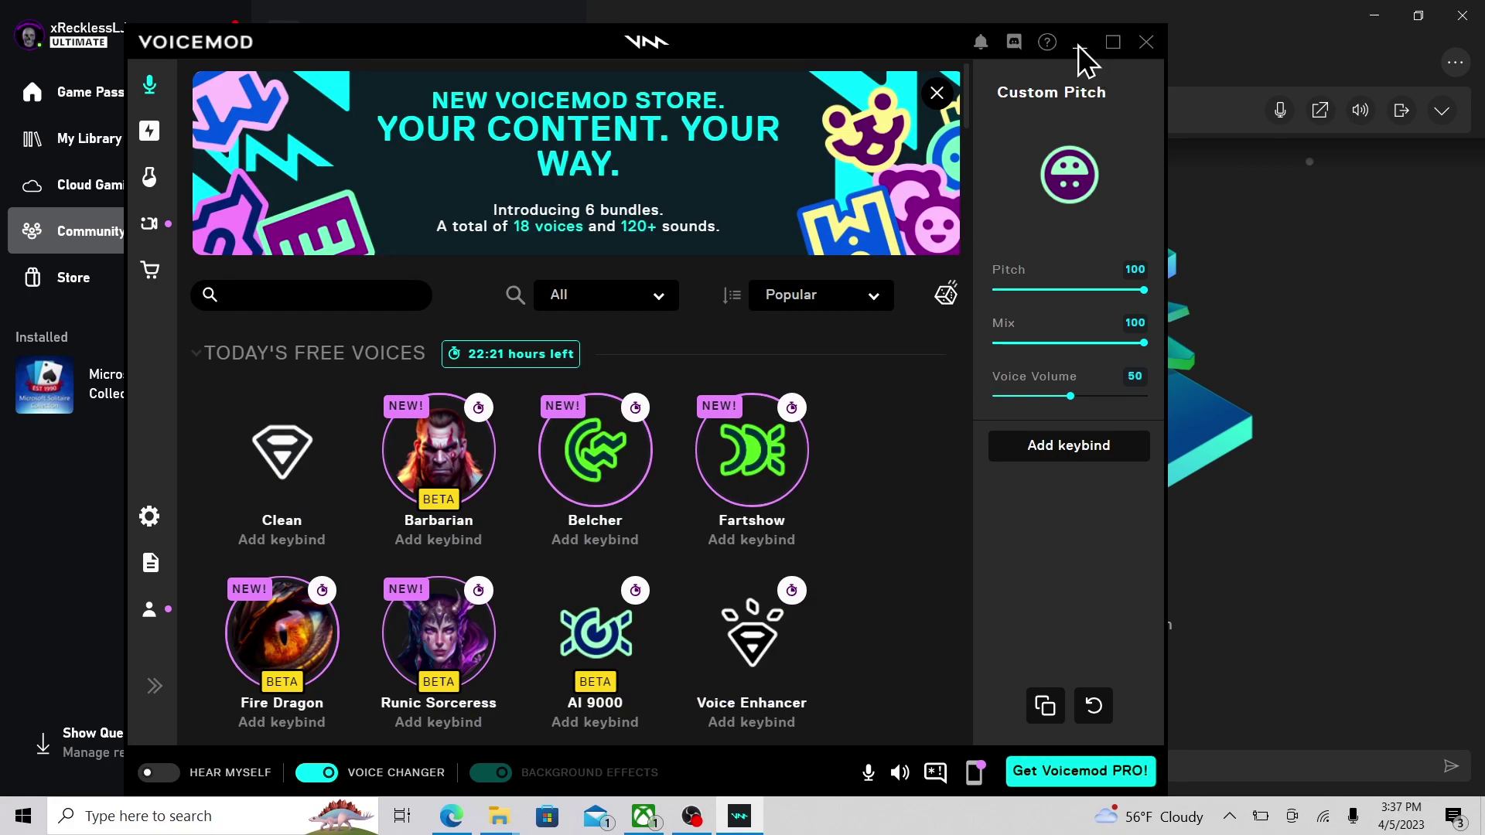
# Dismiss Voicemod's store promotion banner and minimize Voicemod to show the 1-member party chat.
pyautogui.click(1080, 43)
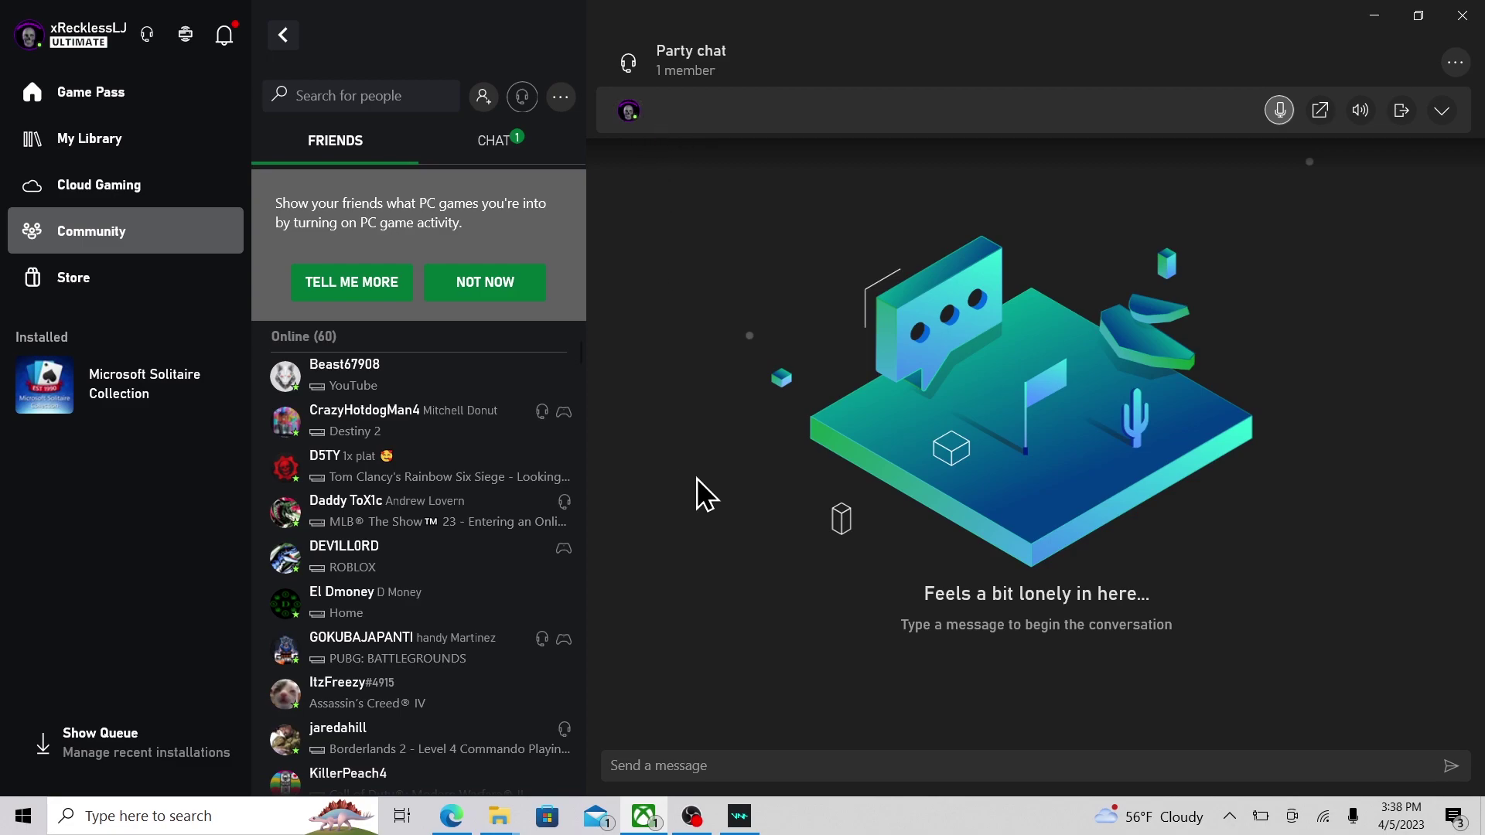
pyautogui.click(740, 816)
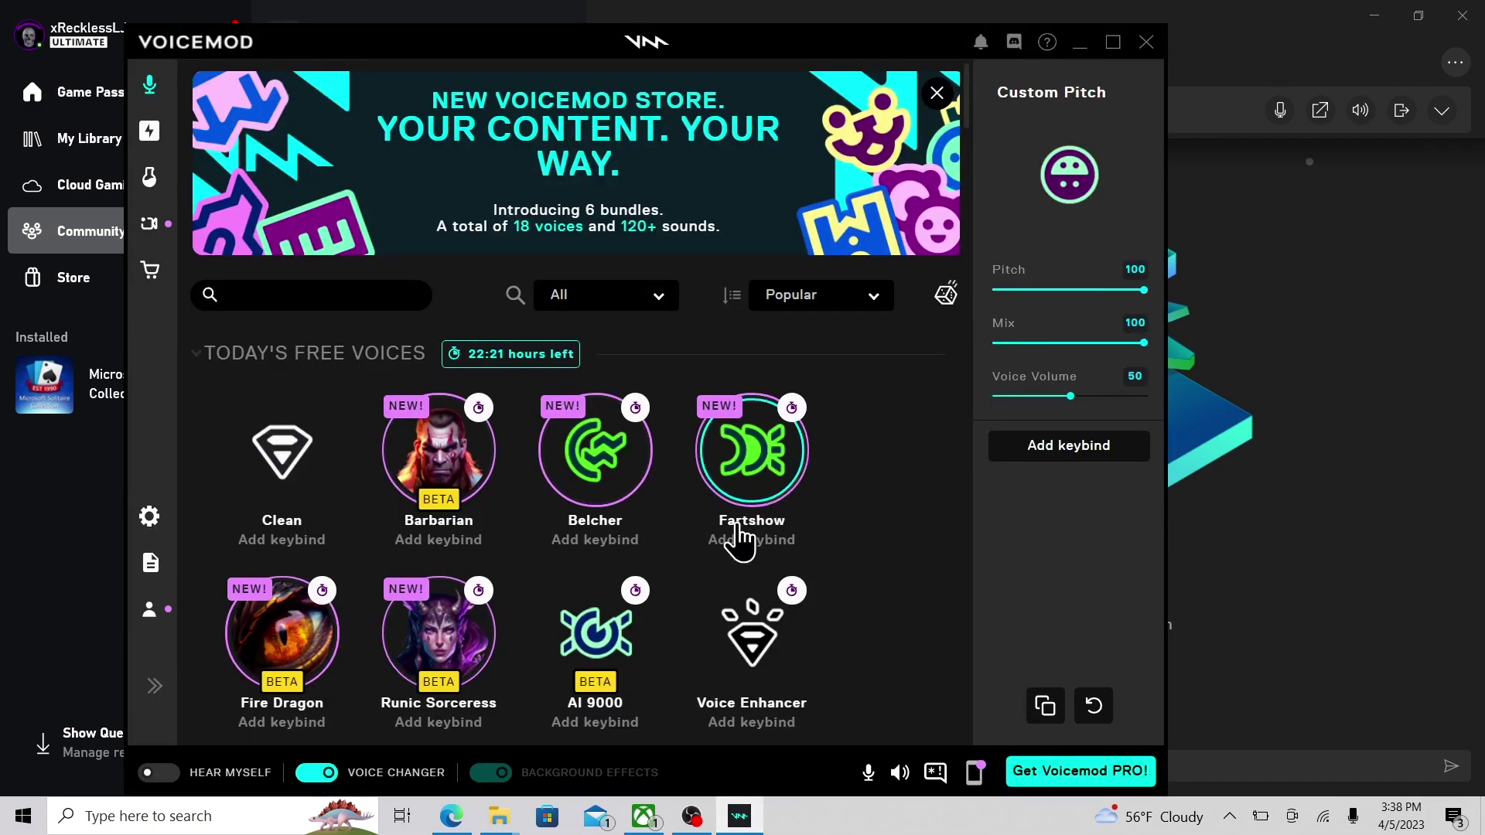
pyautogui.click(937, 93)
pyautogui.click(1080, 42)
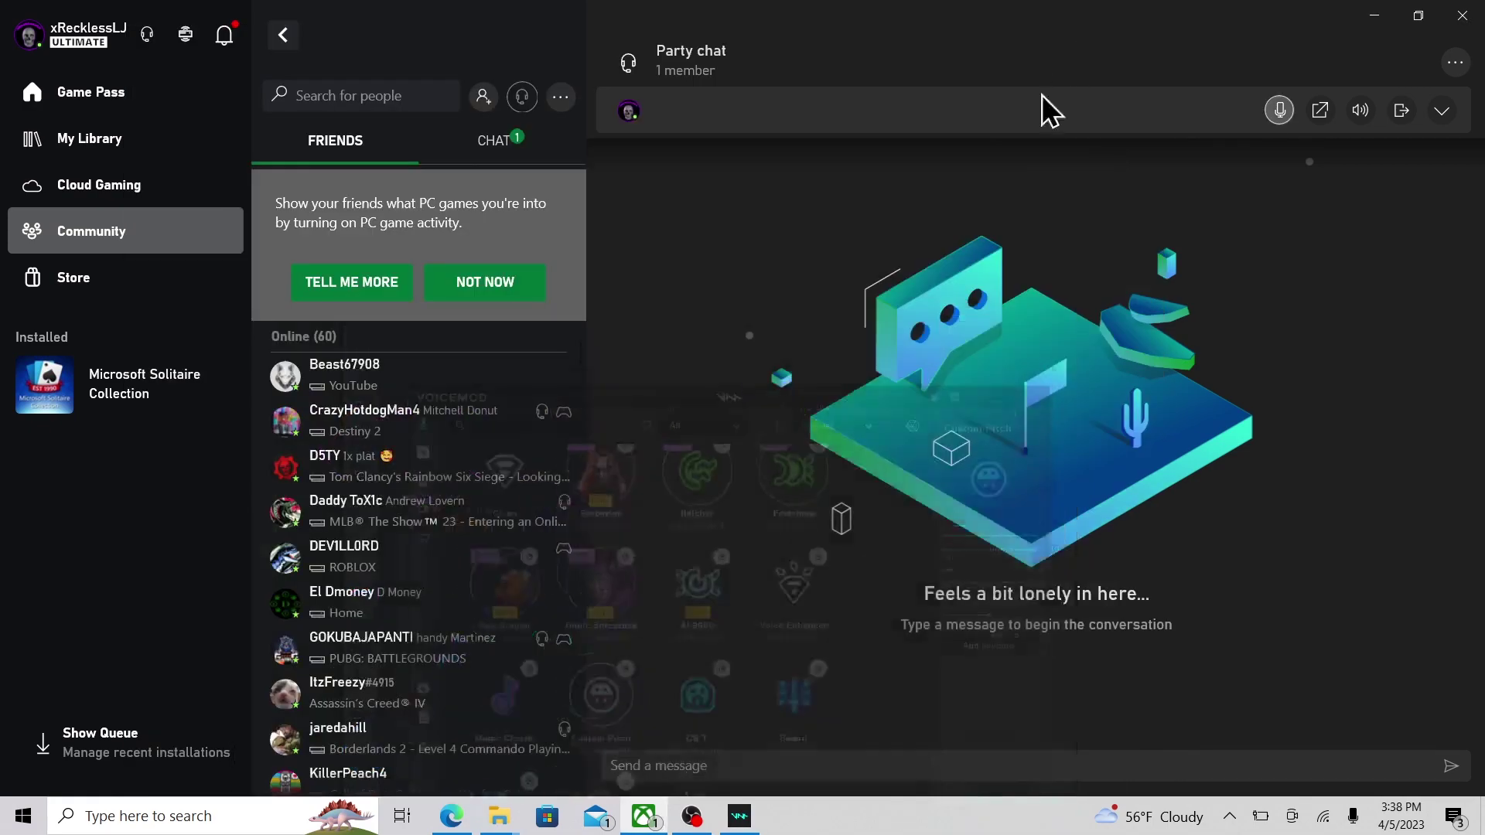